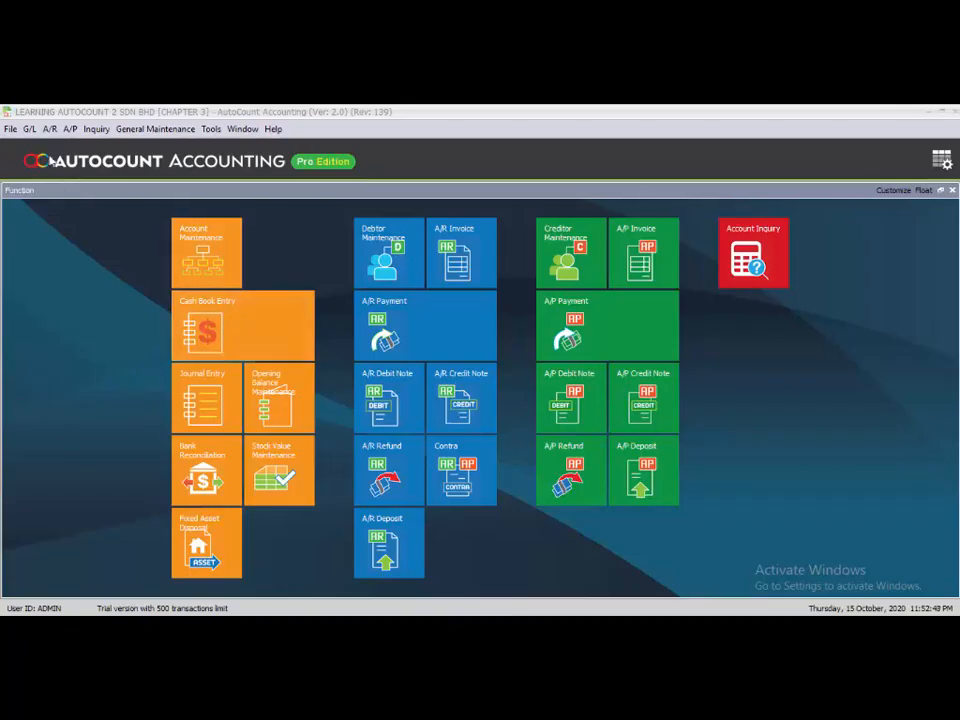
# - Create a new bank reconciliation for the CIMB-KL account with bank statement date 30/04/2020
pyautogui.click(31, 130)
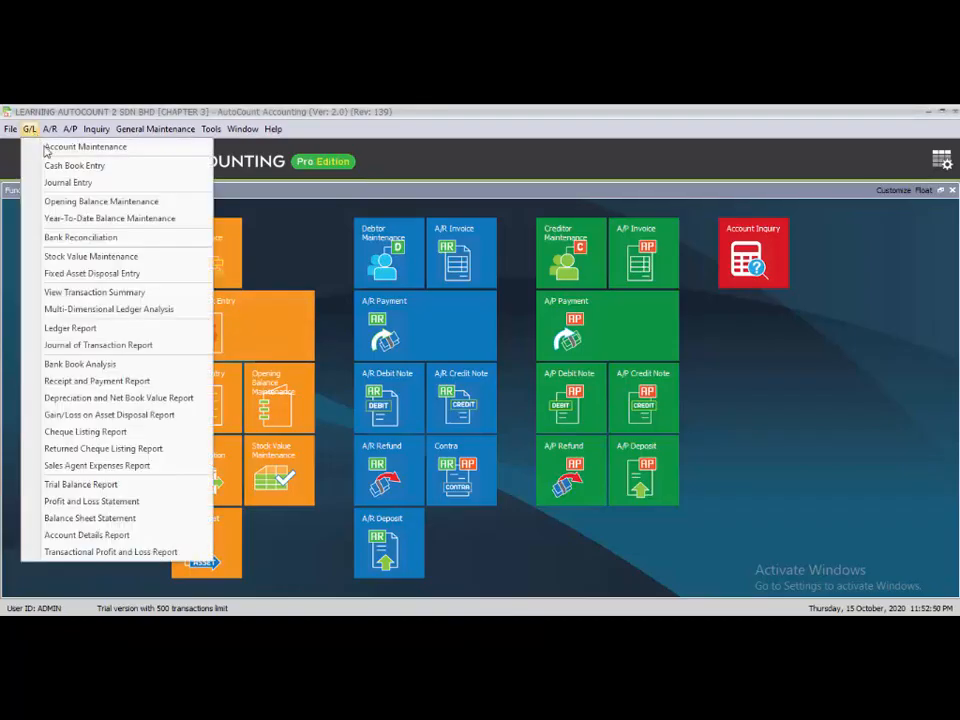
pyautogui.click(76, 243)
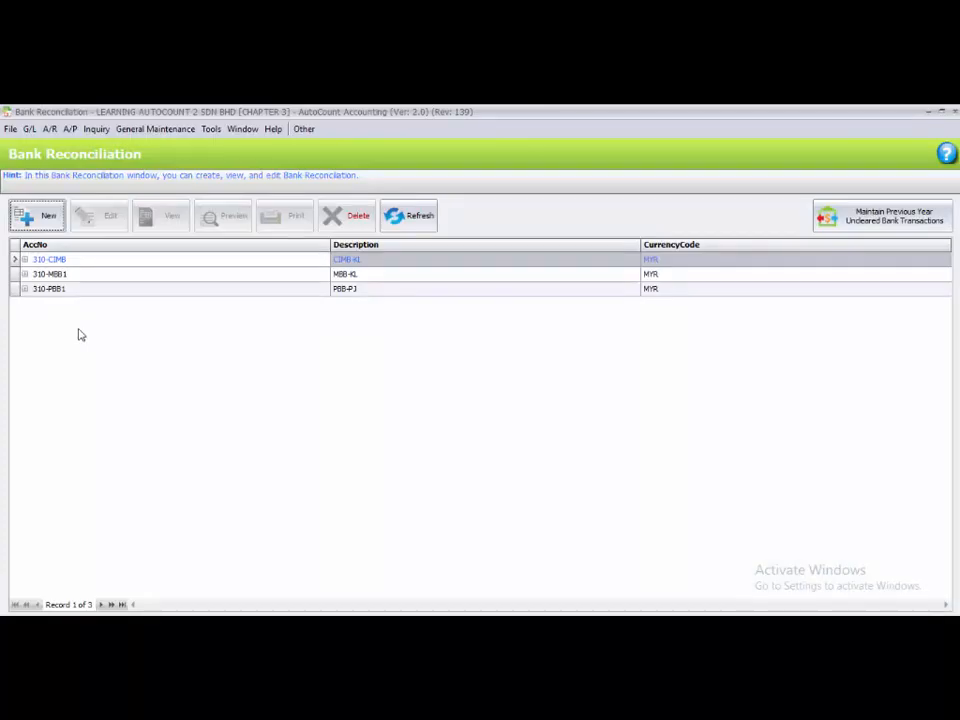
pyautogui.click(87, 268)
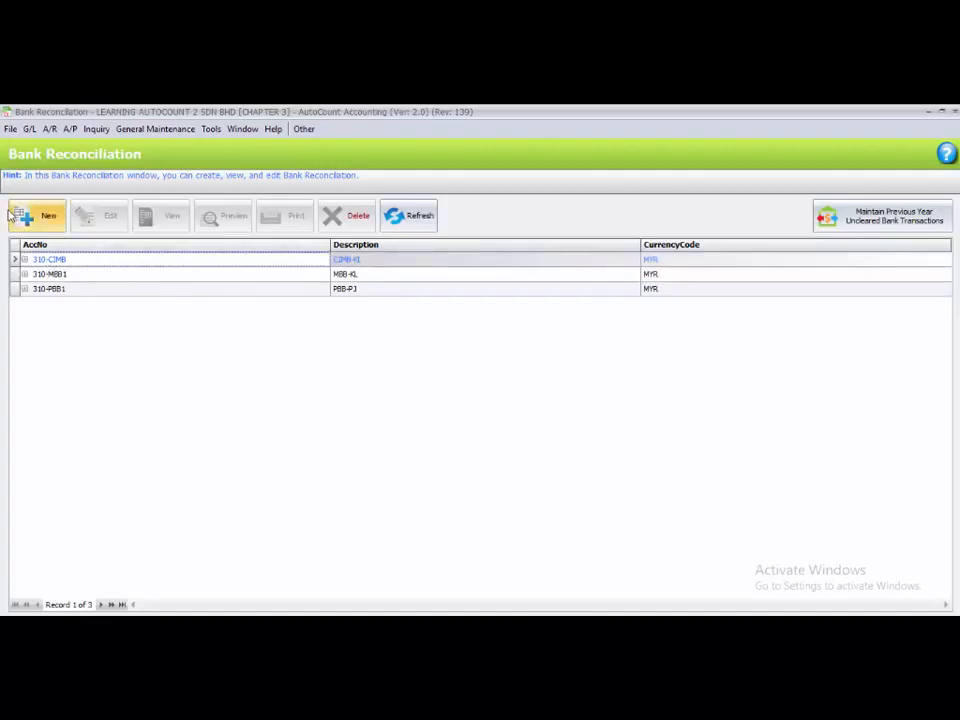
pyautogui.click(42, 222)
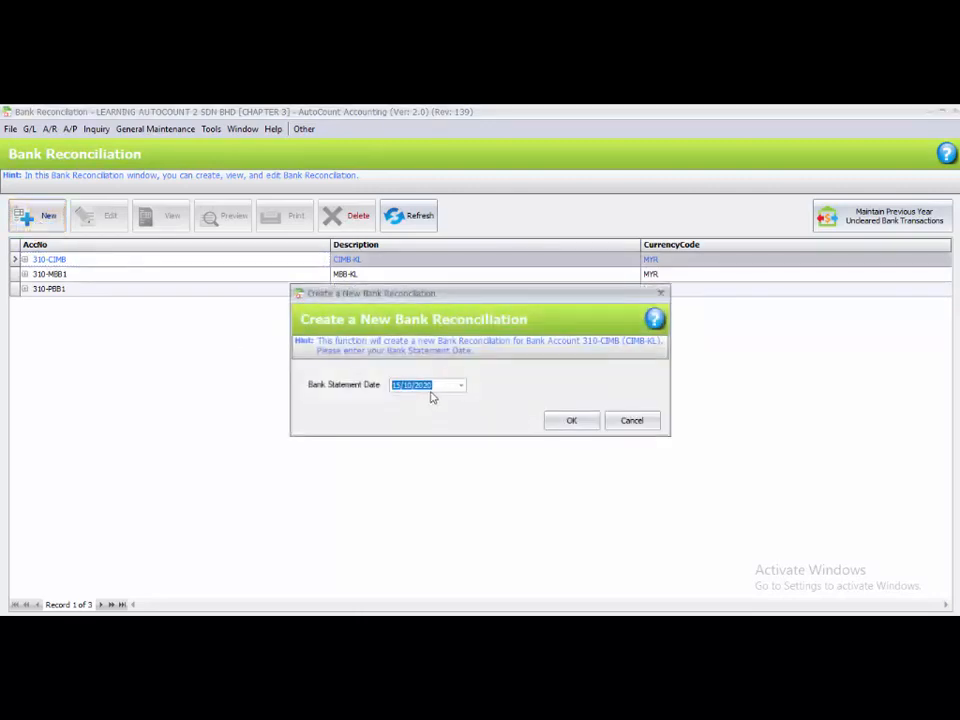
pyautogui.write('3004')
pyautogui.click(568, 421)
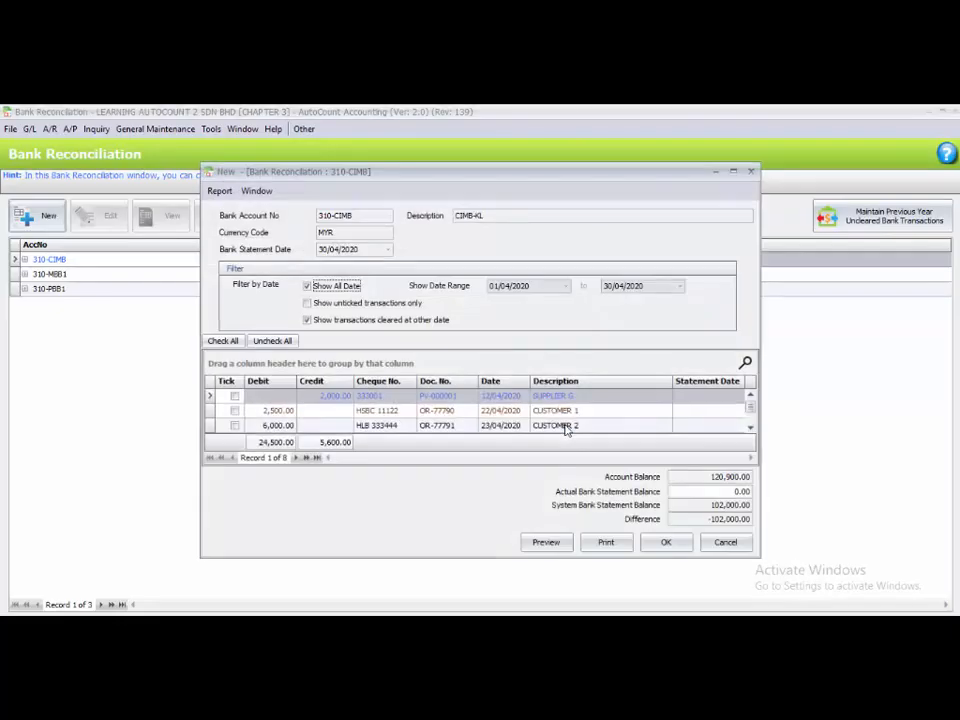
# - Maximize the new reconciliation and set its actual bank statement balance to 107,500.00
pyautogui.click(734, 173)
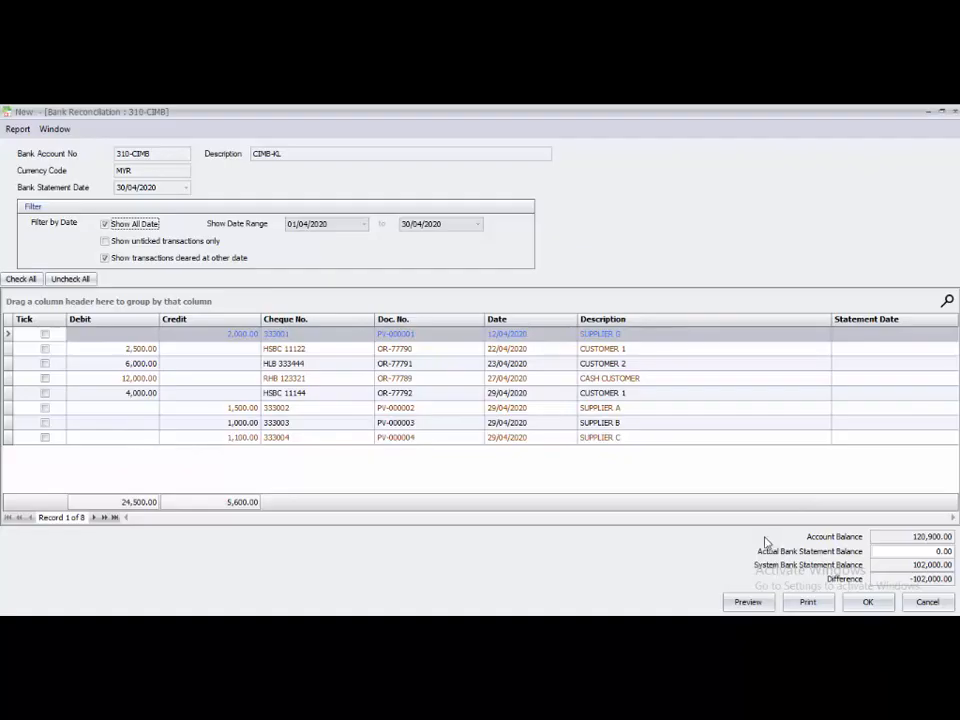
pyautogui.click(933, 553)
pyautogui.doubleClick(933, 553)
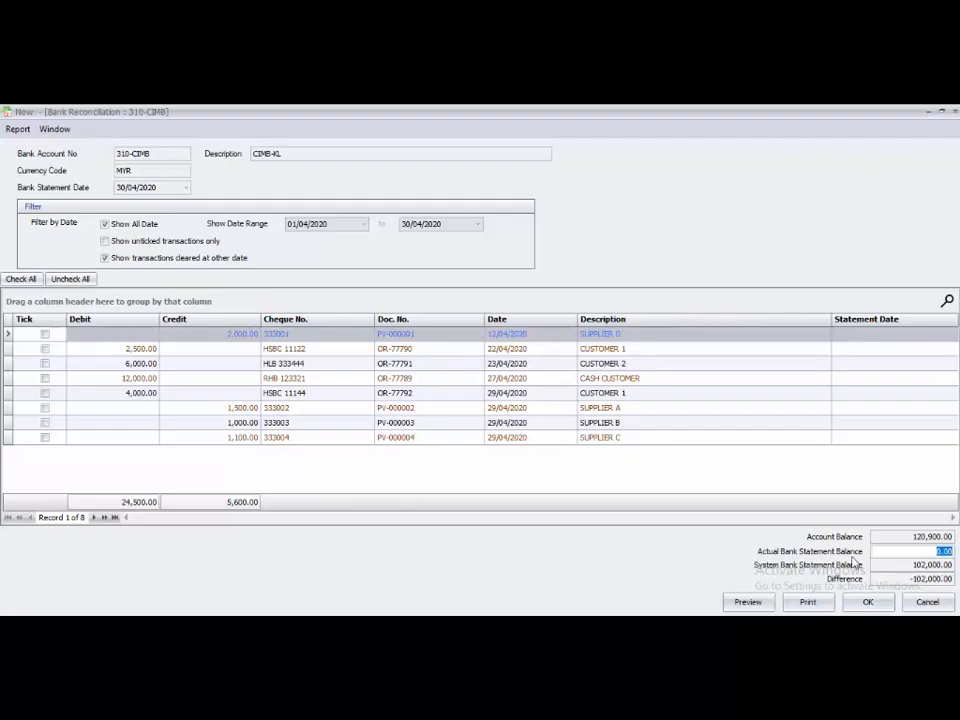
pyautogui.write('107500')
pyautogui.click(783, 488)
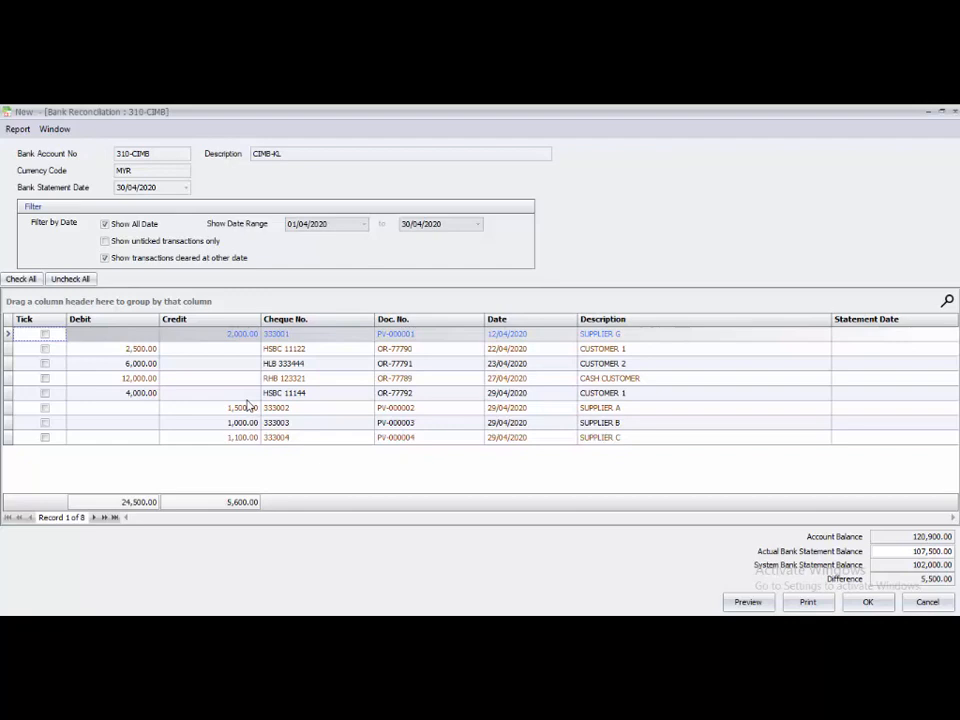
# - Tick the Supplier G, 2,500.00 Customer 1, Customer 2 and Supplier B transactions as cleared and save the reconciliation
pyautogui.click(200, 340)
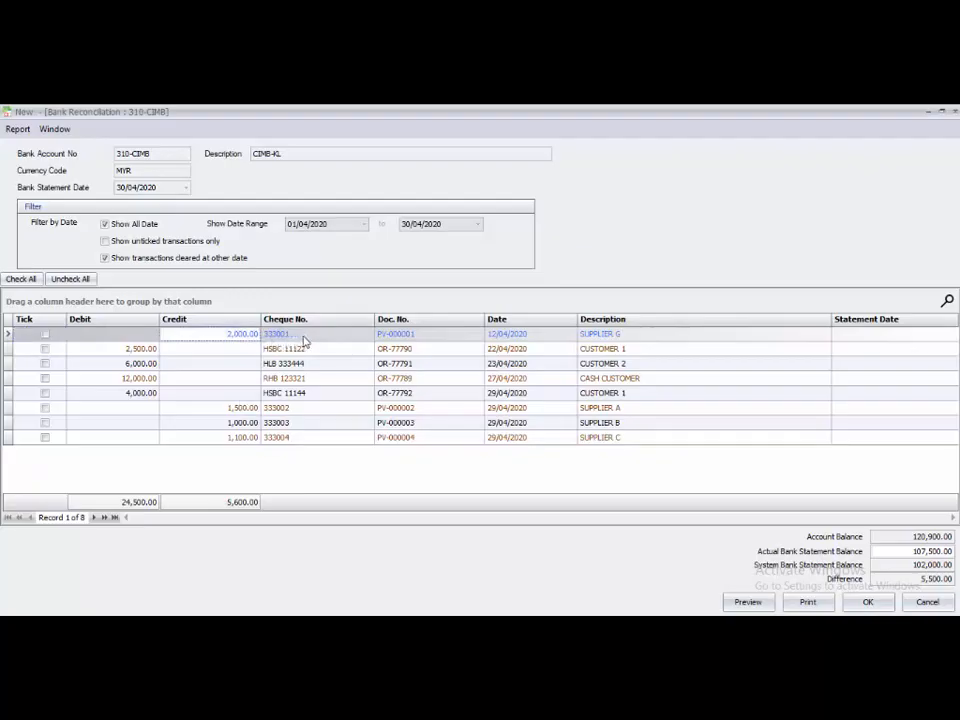
pyautogui.click(44, 336)
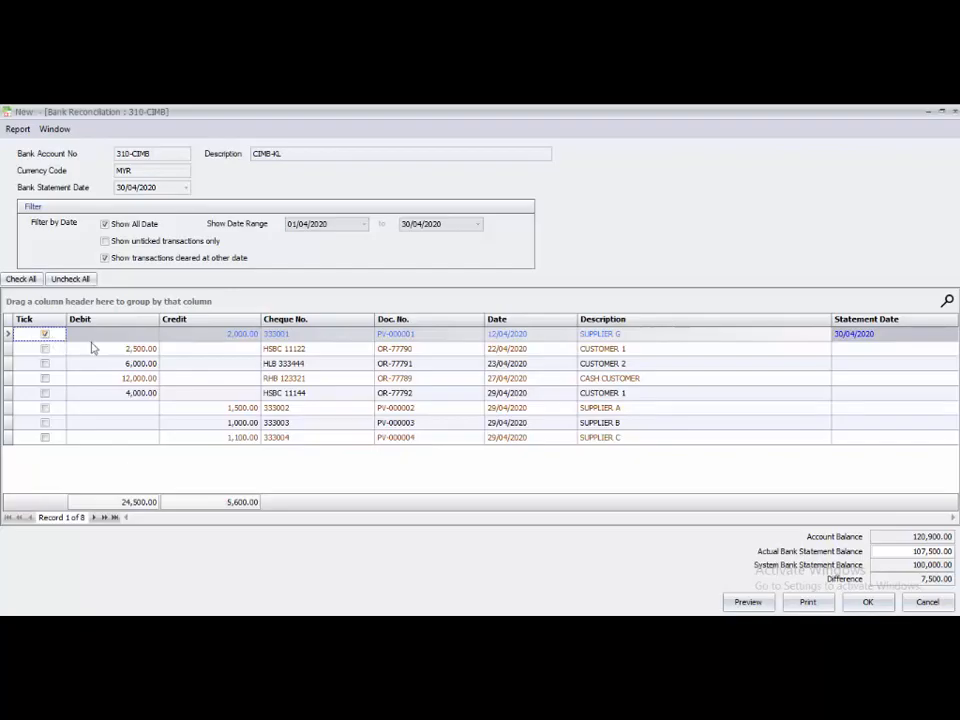
pyautogui.click(124, 348)
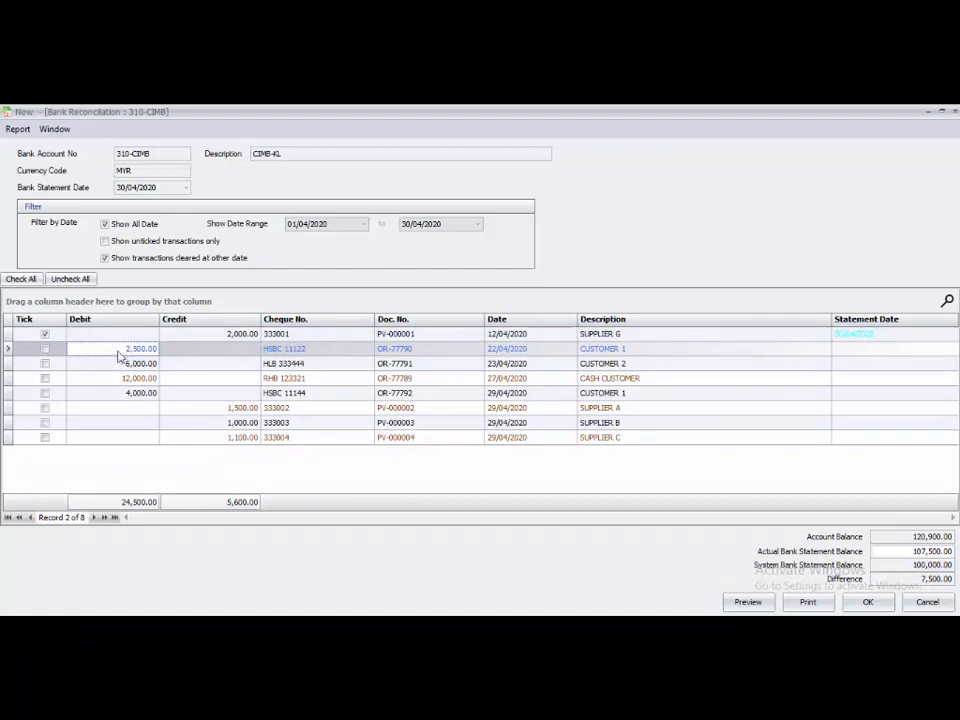
pyautogui.click(45, 349)
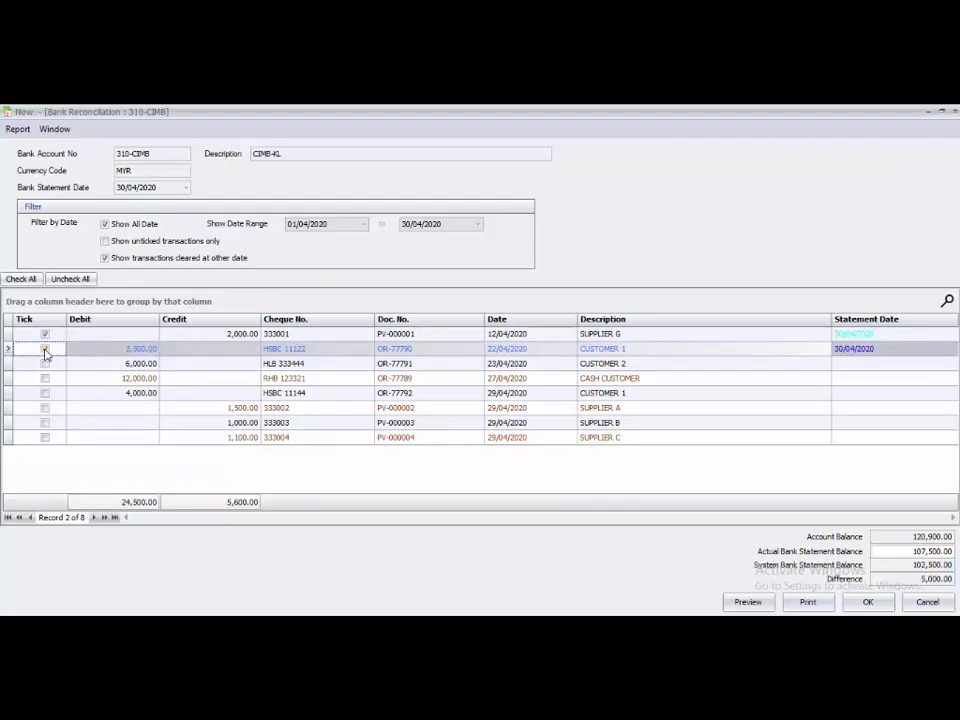
pyautogui.click(110, 366)
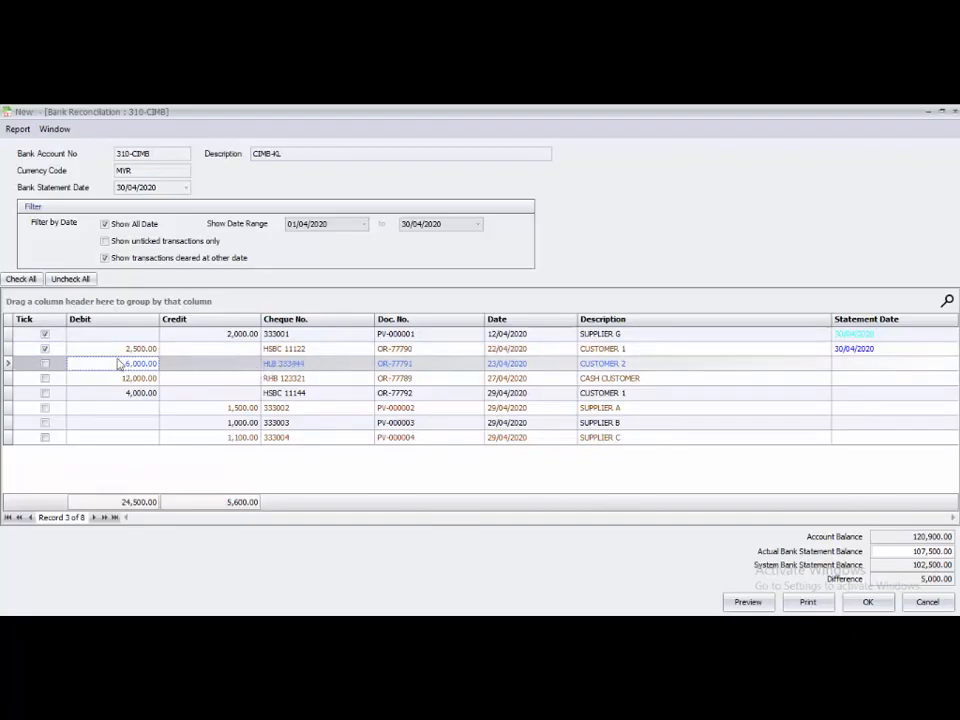
pyautogui.click(45, 365)
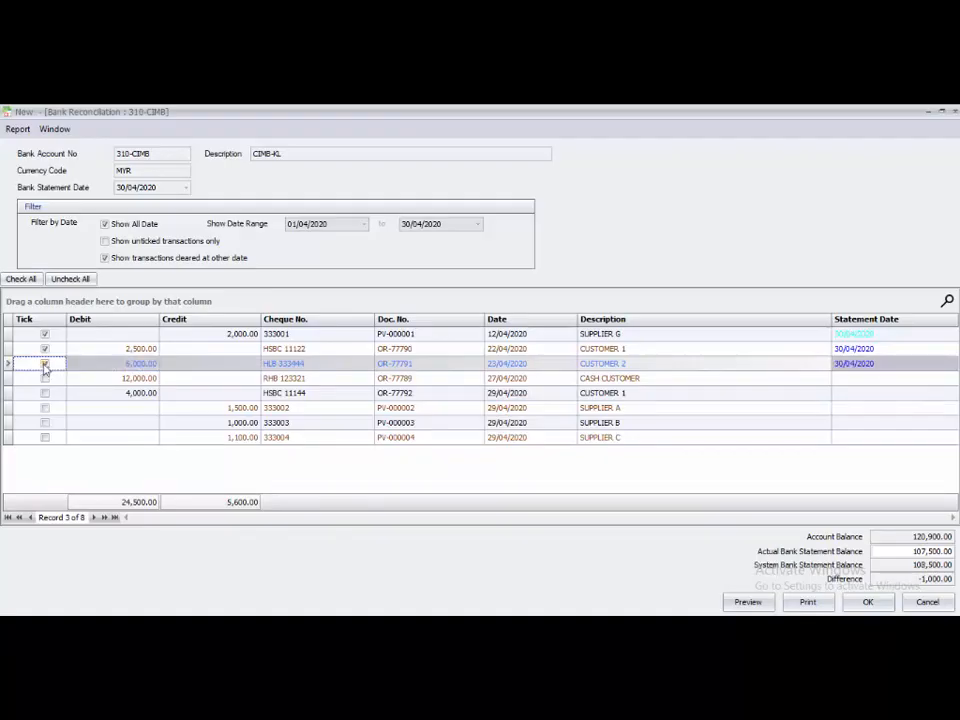
pyautogui.click(225, 437)
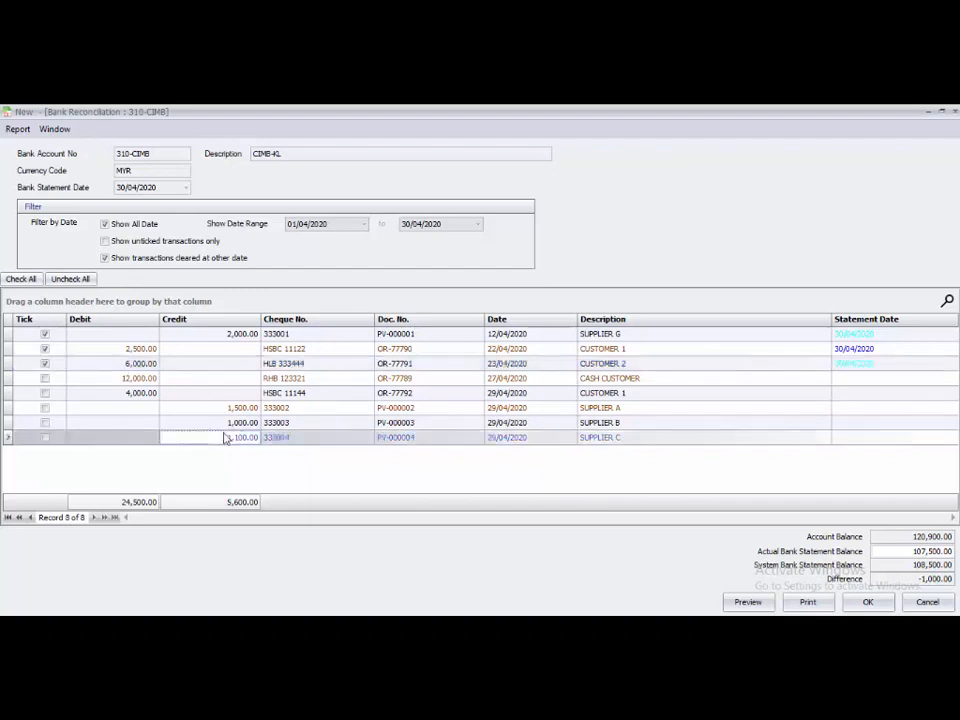
pyautogui.click(286, 424)
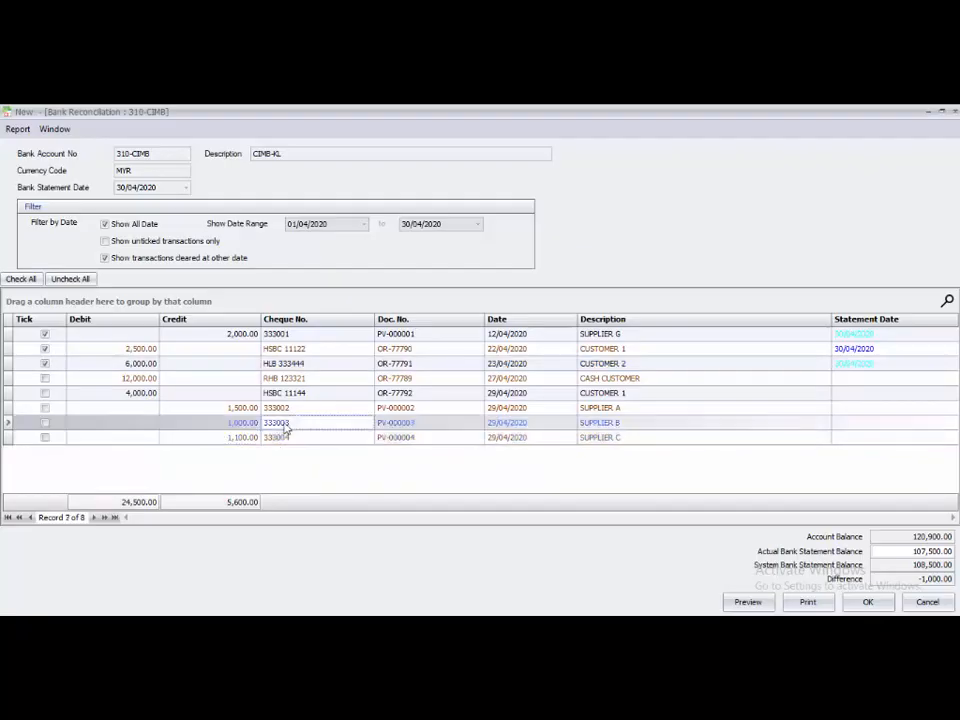
pyautogui.click(45, 424)
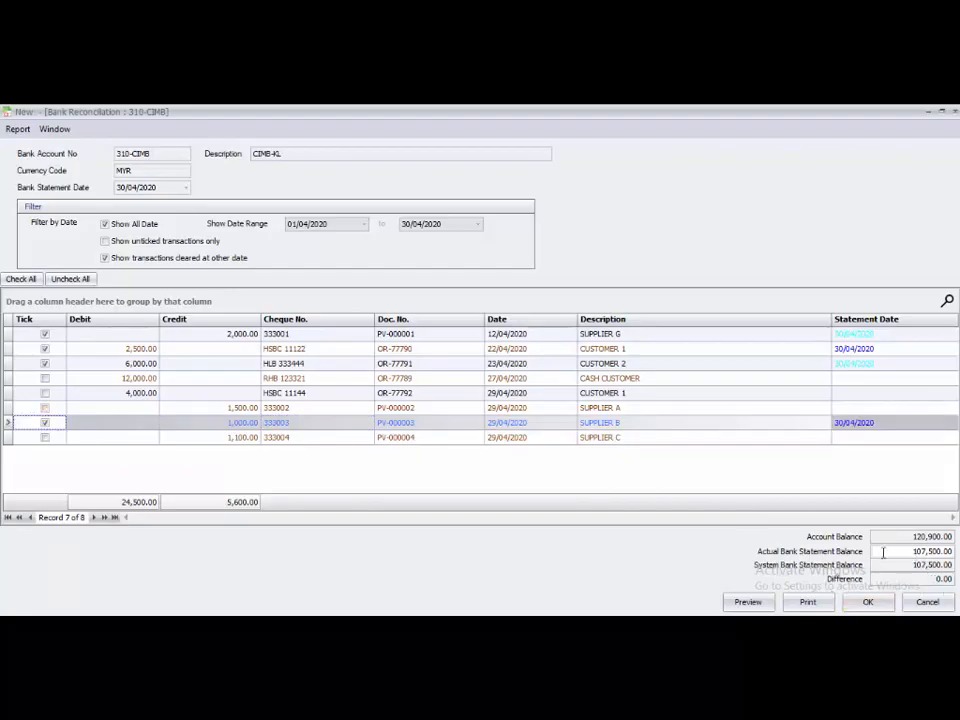
pyautogui.click(866, 603)
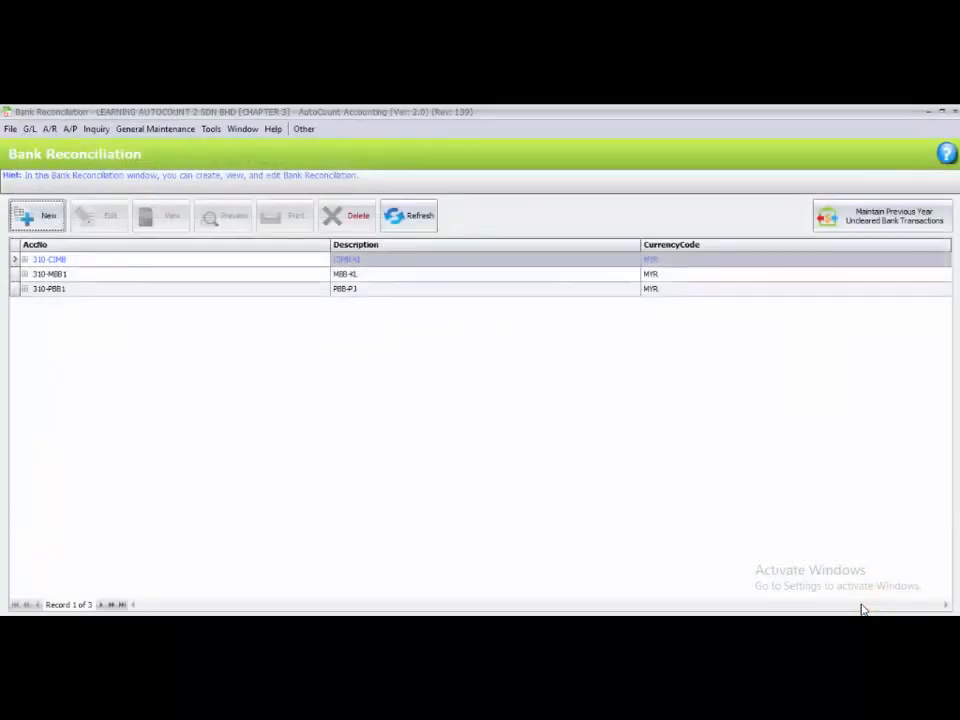
# - Refresh the reconciliation list, review the CIMB-KL record for 30/04/2020 and its preview report types, and close Bank Reconciliation
pyautogui.click(143, 340)
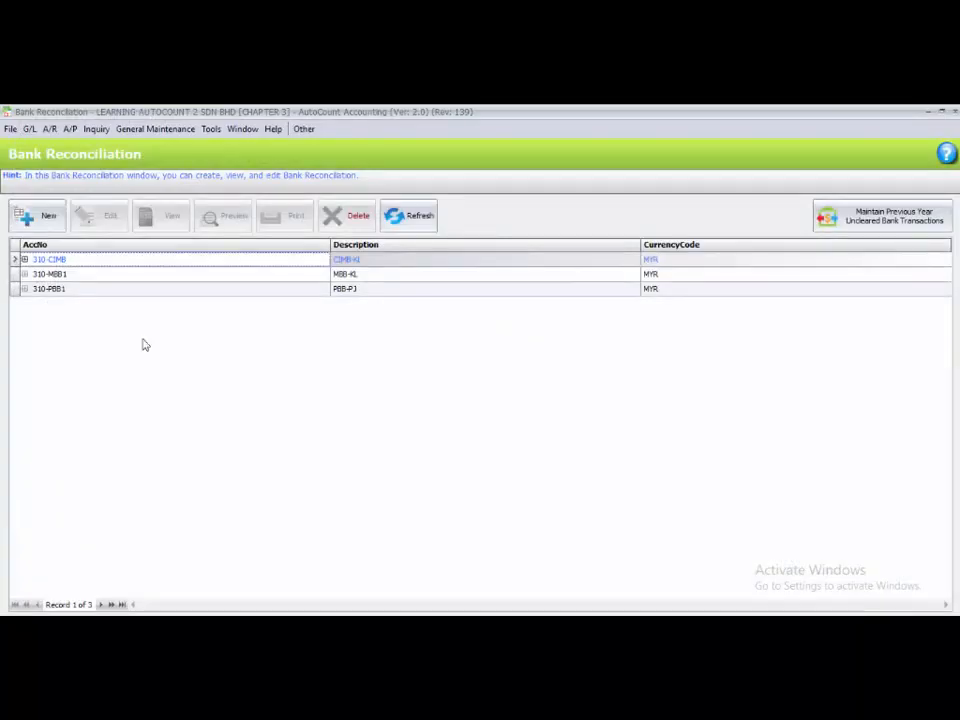
pyautogui.click(422, 221)
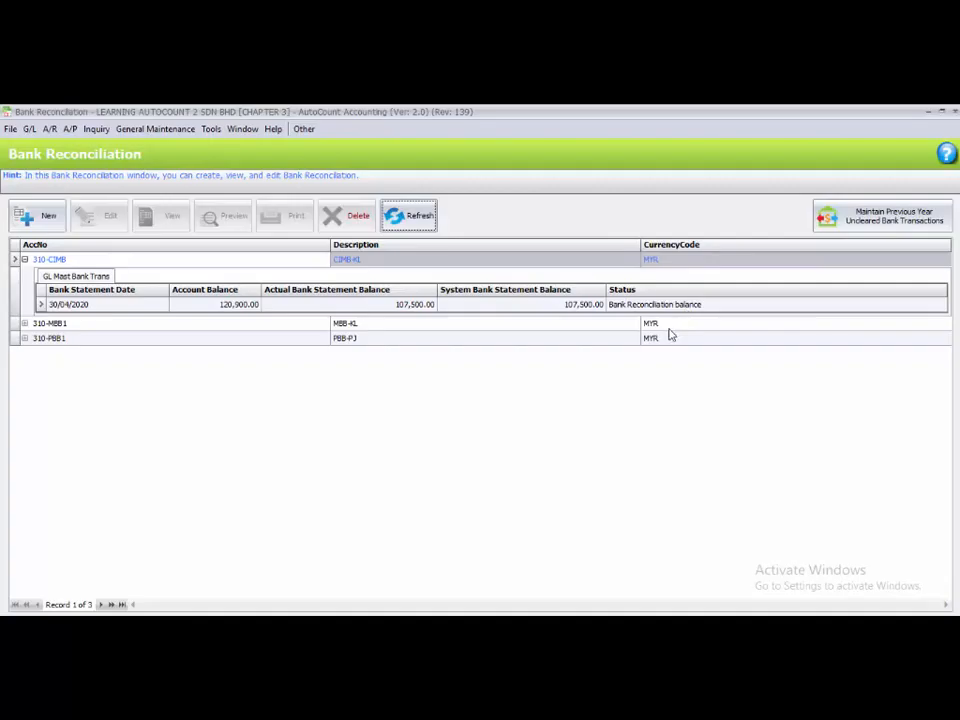
pyautogui.click(131, 308)
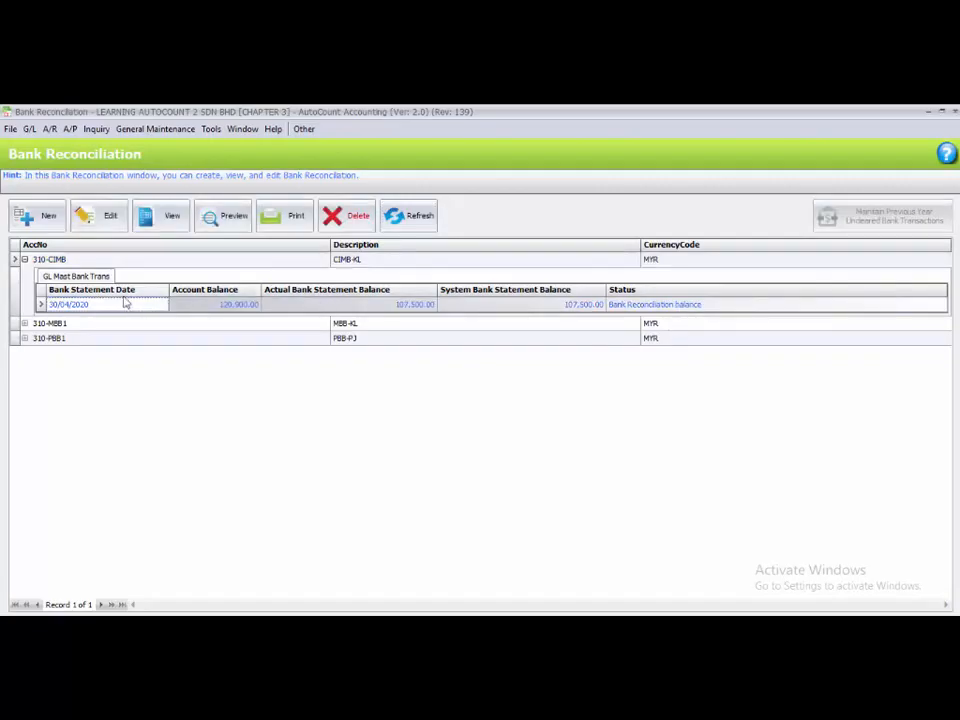
pyautogui.click(234, 222)
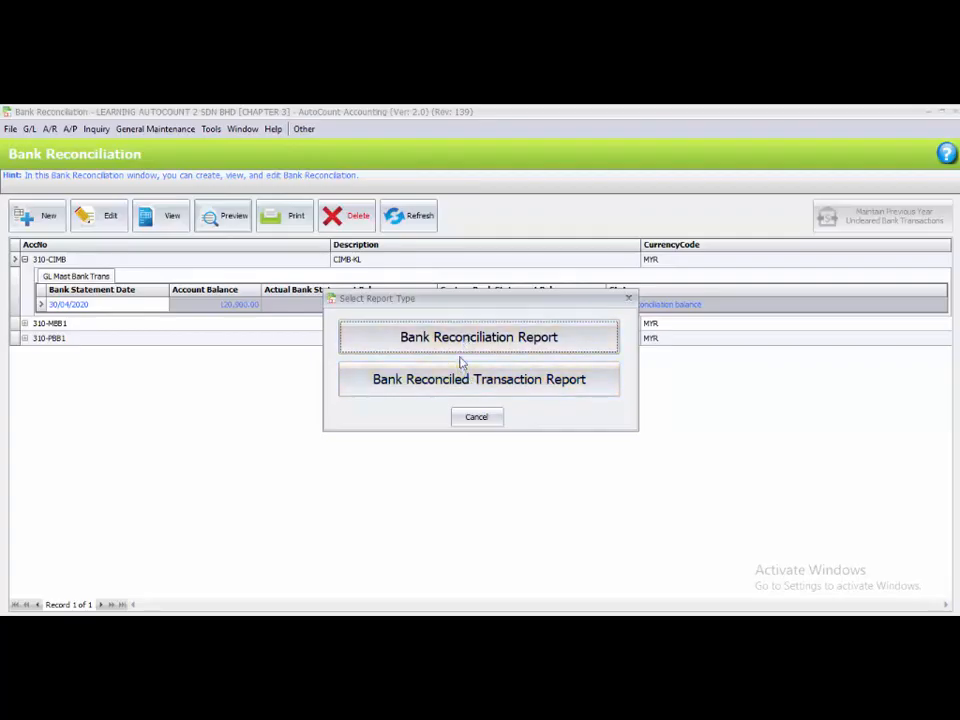
pyautogui.click(627, 297)
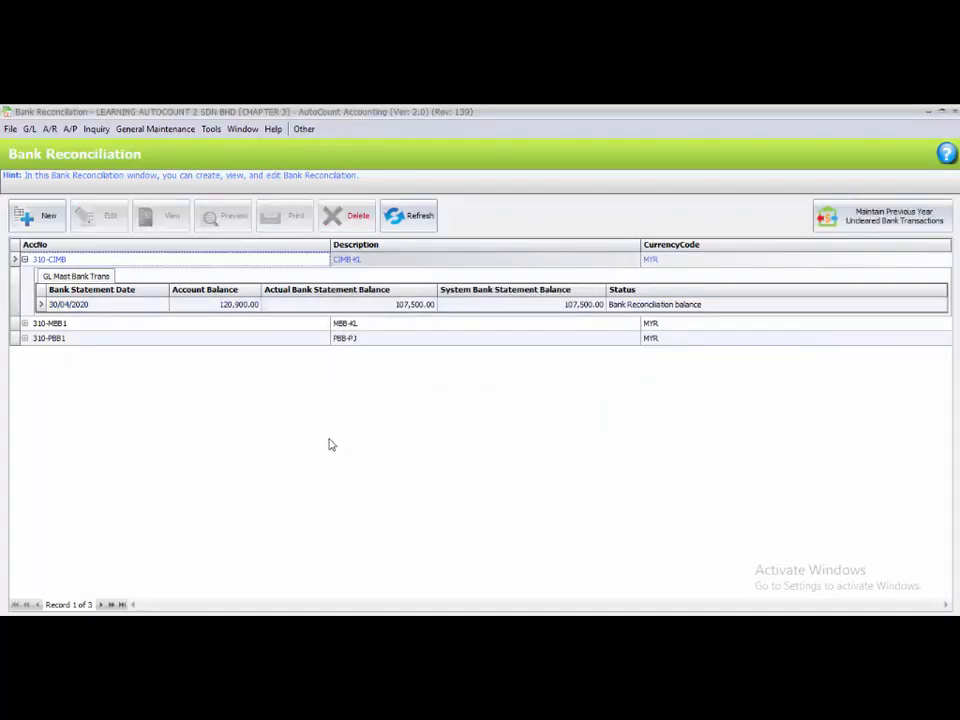
pyautogui.click(954, 112)
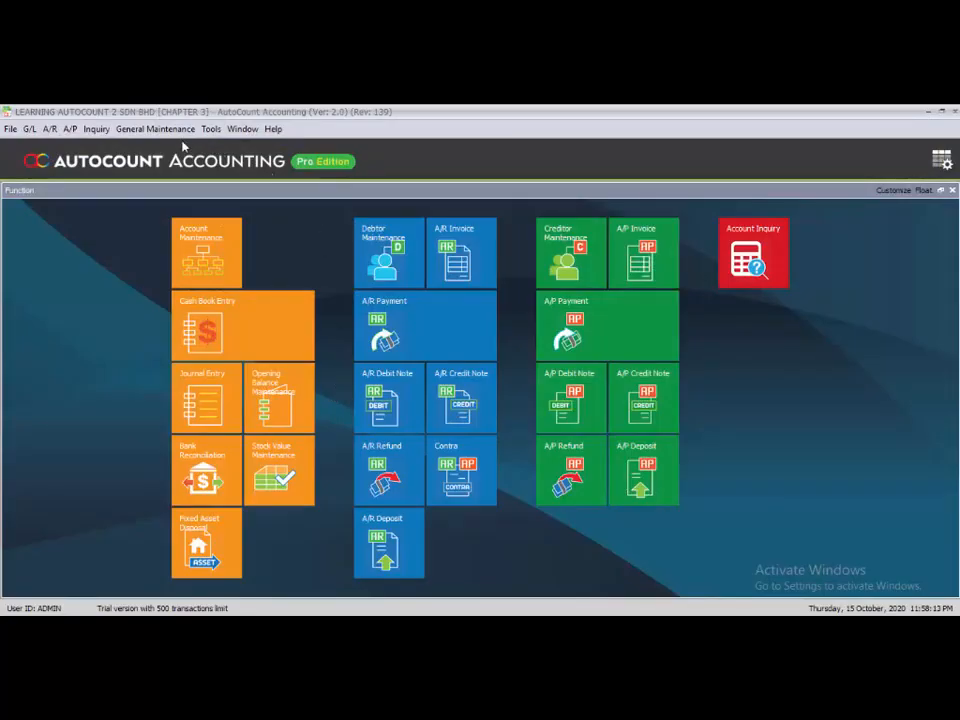
# - Start a new user in User Maintenance with login ID USER and user name NEW USER
pyautogui.click(155, 130)
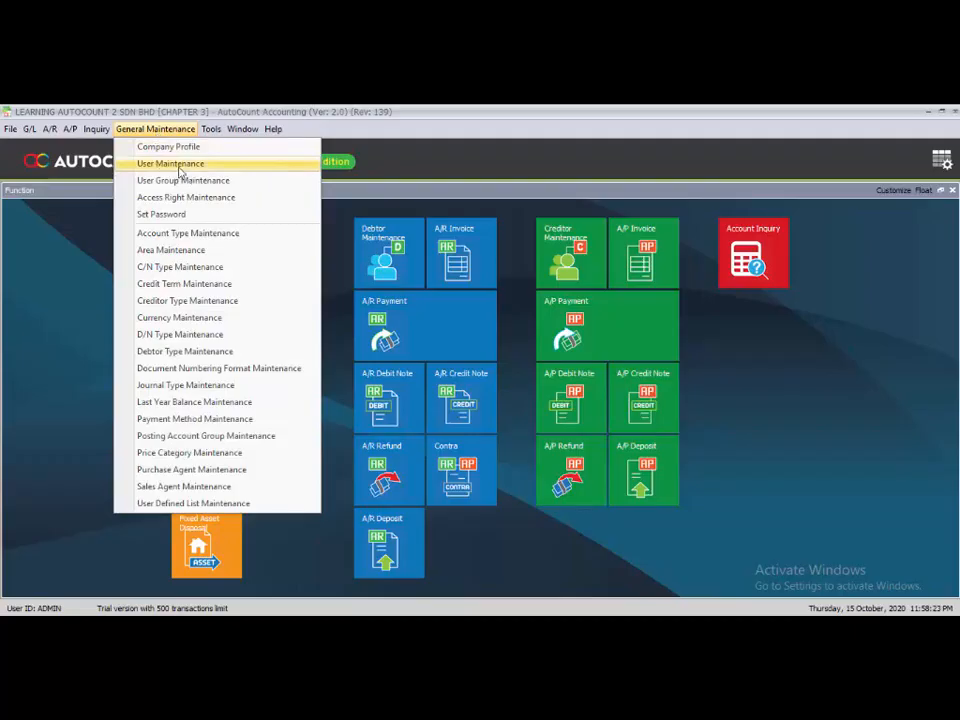
pyautogui.click(179, 165)
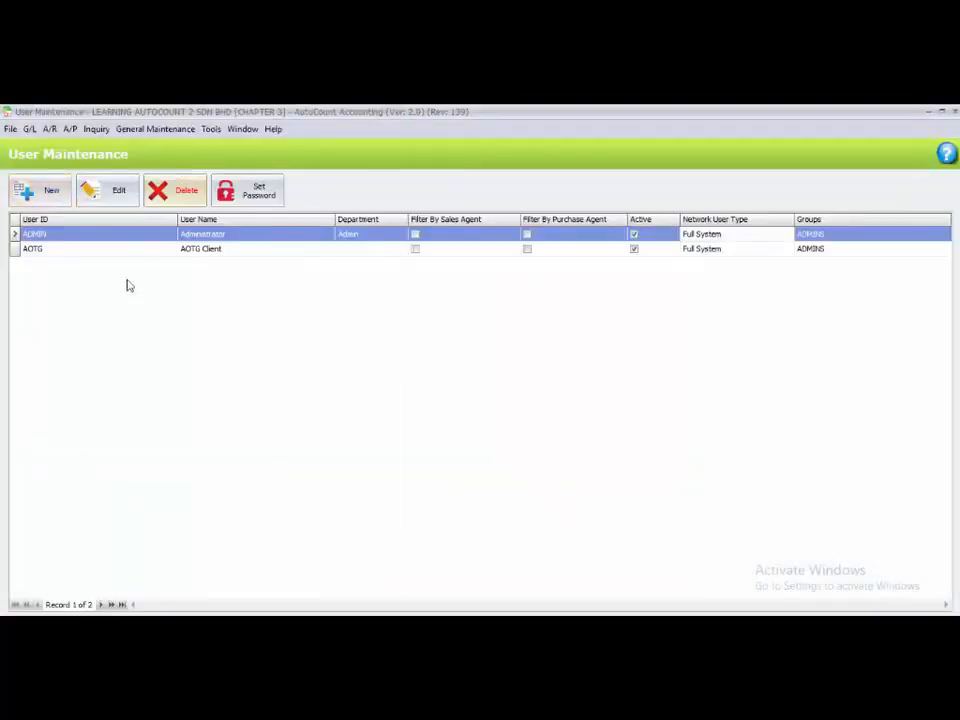
pyautogui.click(67, 280)
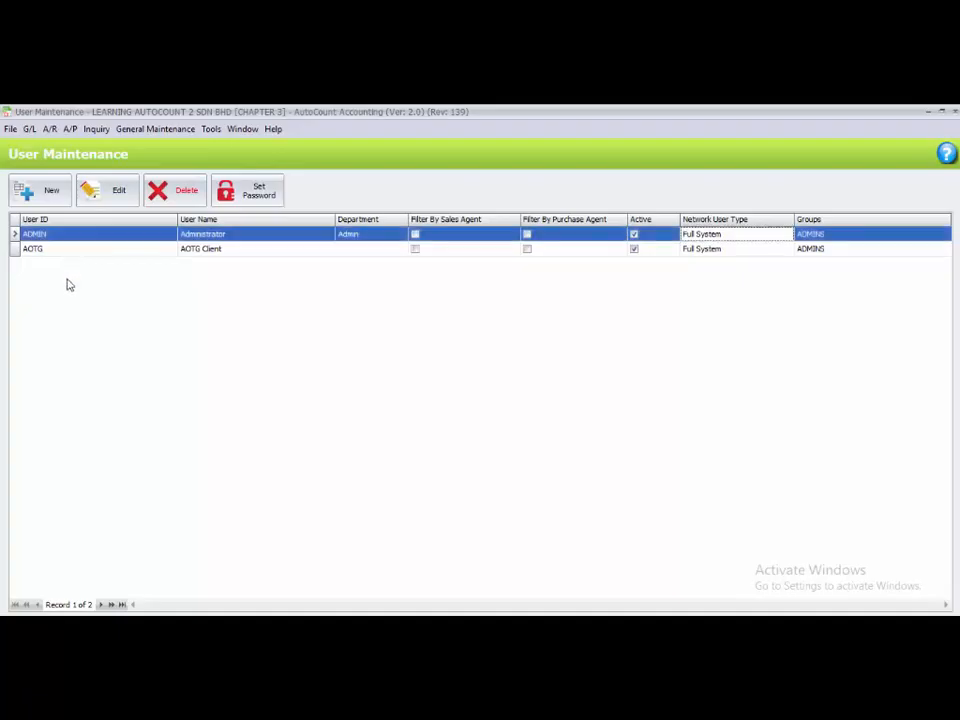
pyautogui.click(44, 195)
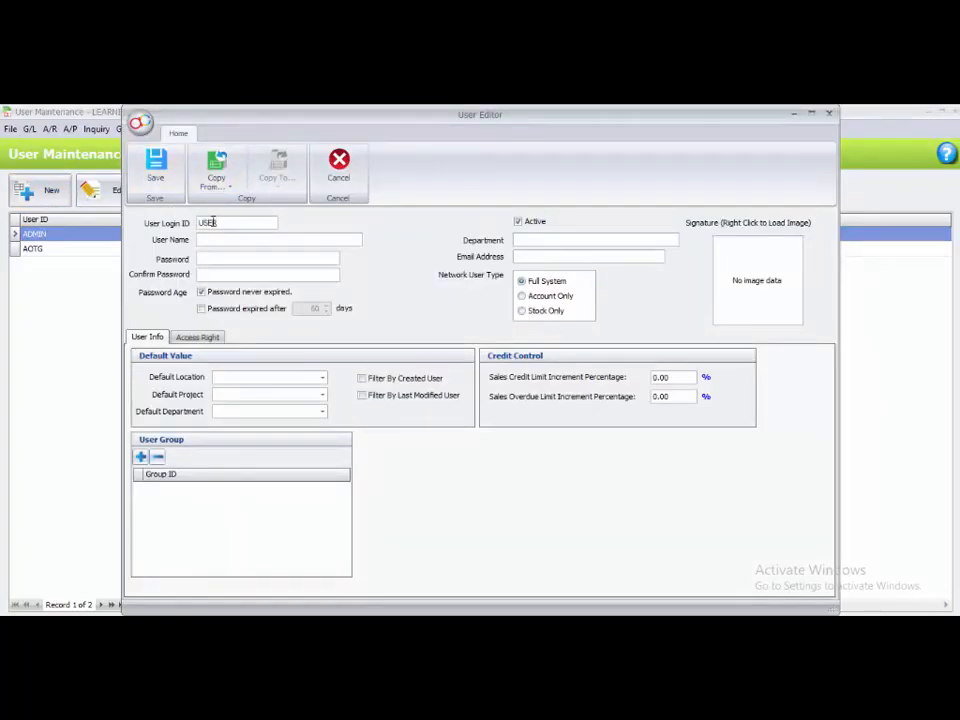
pyautogui.write('R')
pyautogui.click(264, 239)
pyautogui.write('NEW USER')
# - Enter and confirm the new user's password, keep it set to never expire, and save the user
pyautogui.click(264, 256)
pyautogui.write('***')
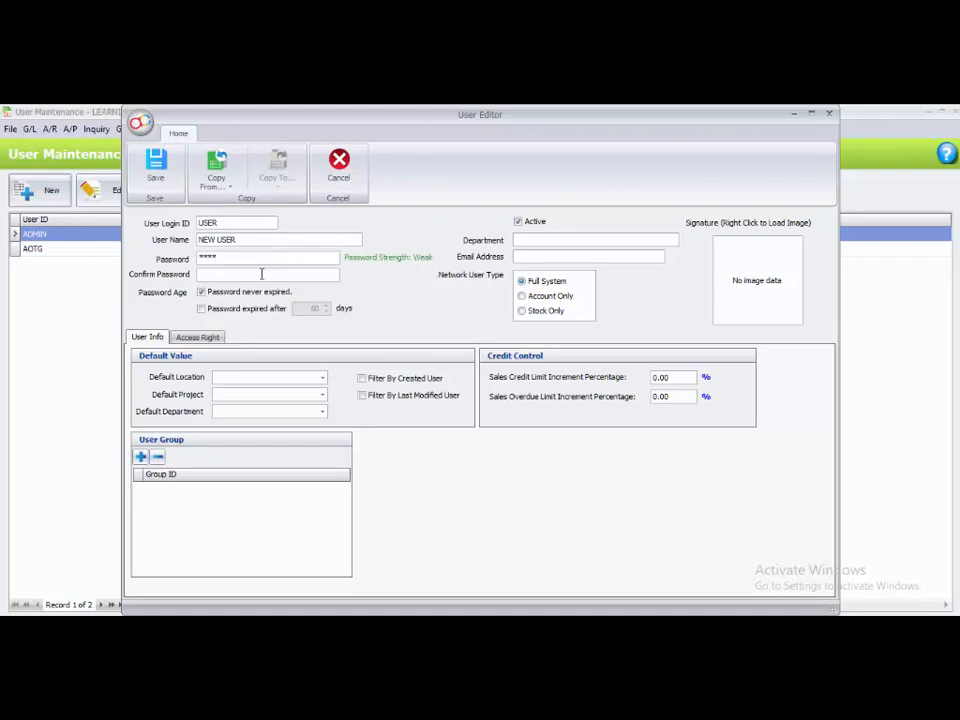
pyautogui.click(261, 273)
pyautogui.write('****')
pyautogui.click(201, 292)
pyautogui.click(201, 292)
pyautogui.click(156, 165)
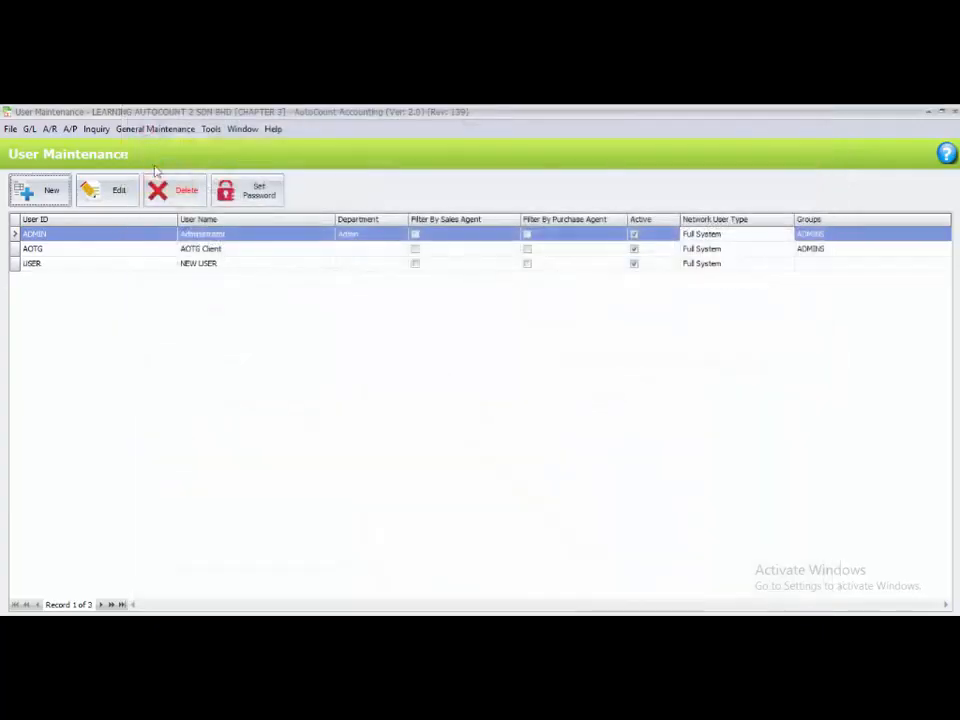
pyautogui.click(38, 266)
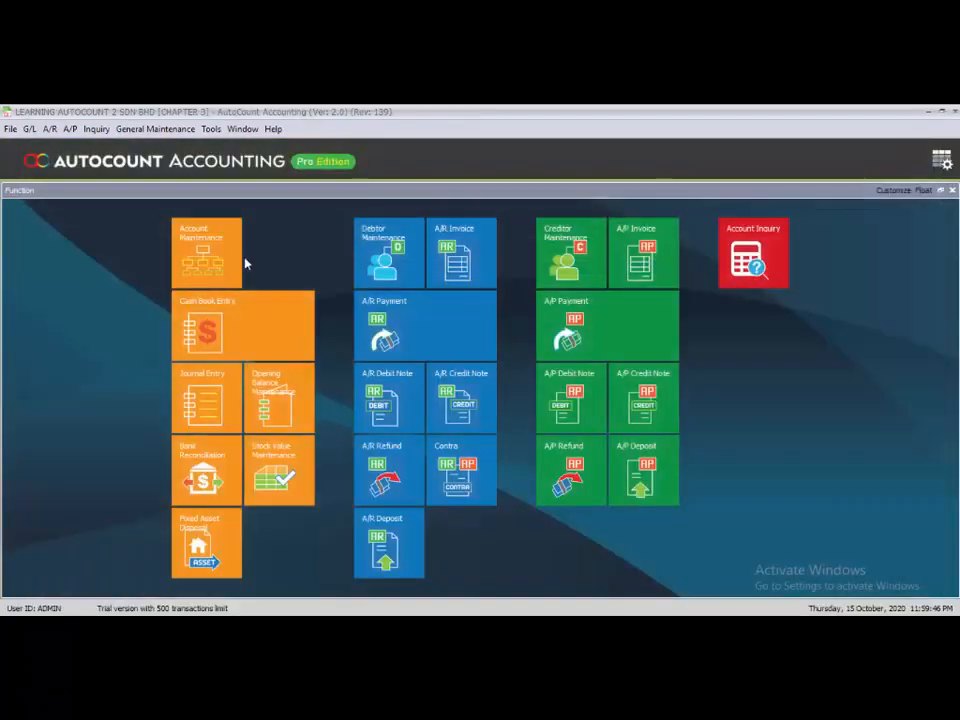
# - Open Access Right Maintenance and expand the AutoCount Accounting tree to the commands under Account Receivable
pyautogui.click(140, 131)
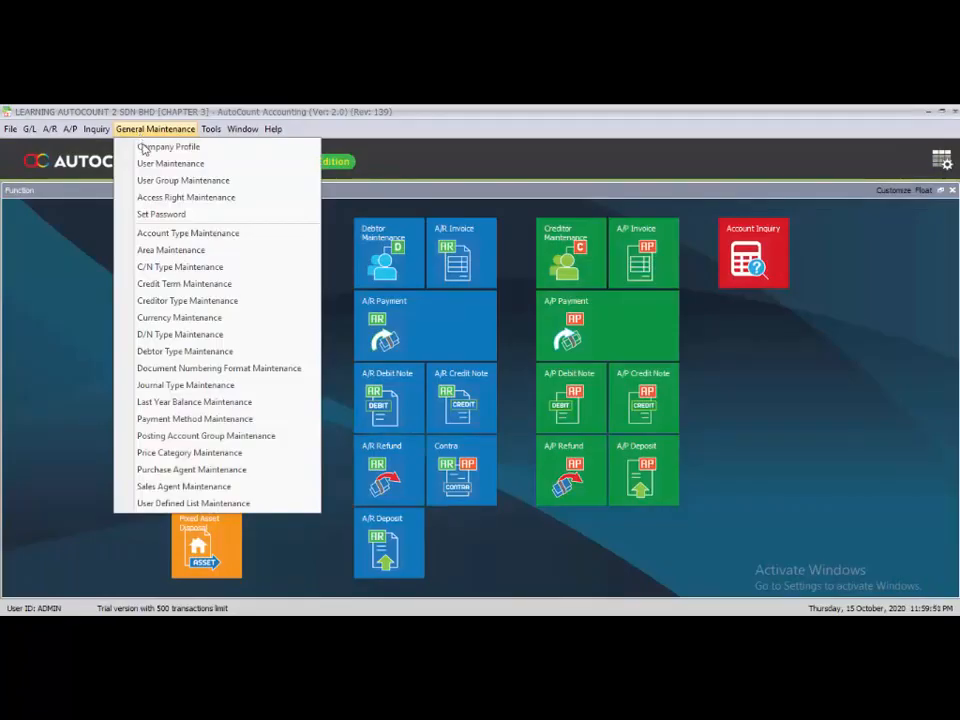
pyautogui.click(214, 203)
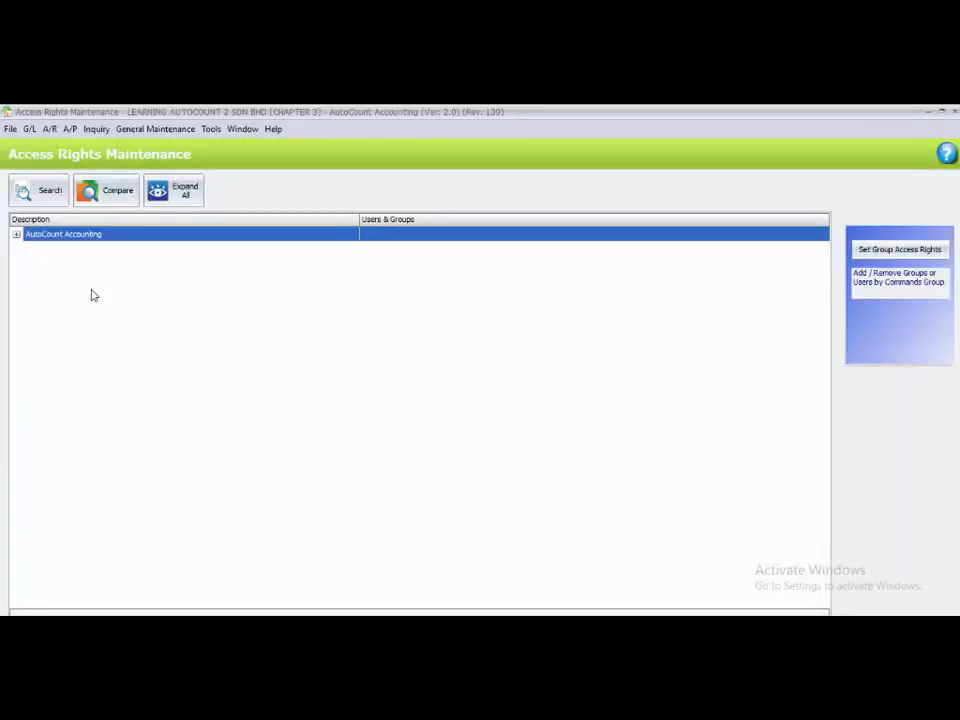
pyautogui.click(16, 234)
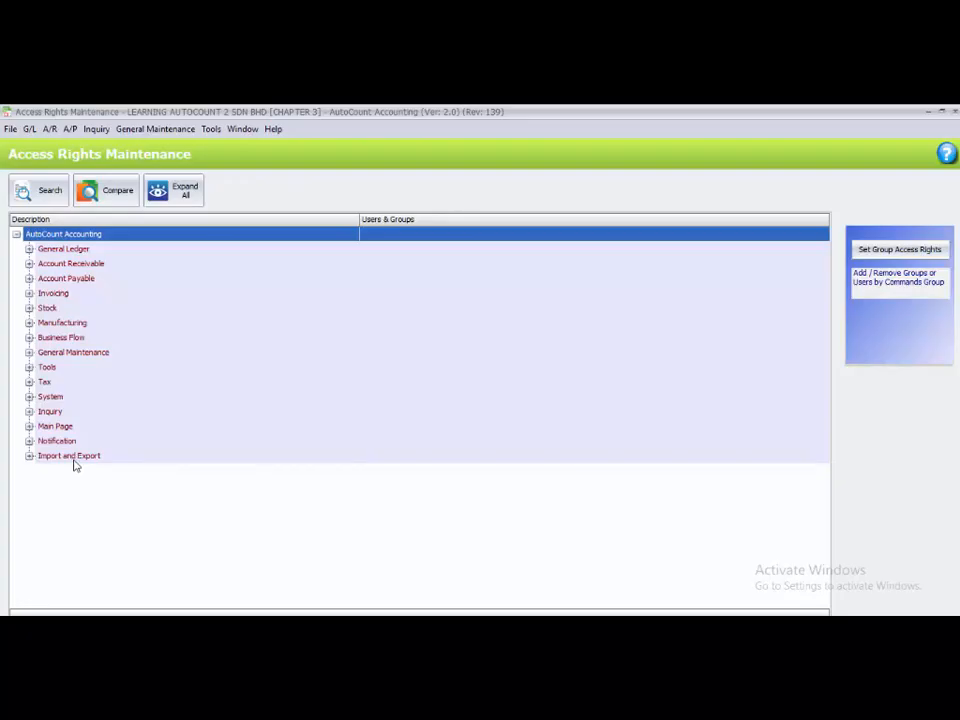
pyautogui.click(45, 265)
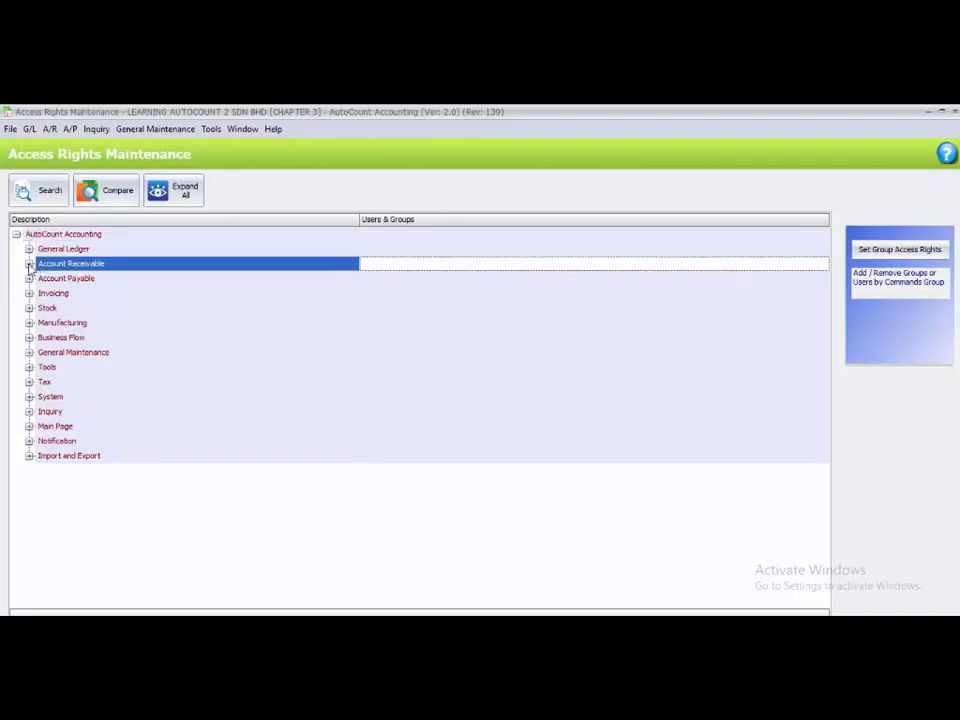
pyautogui.doubleClick(41, 265)
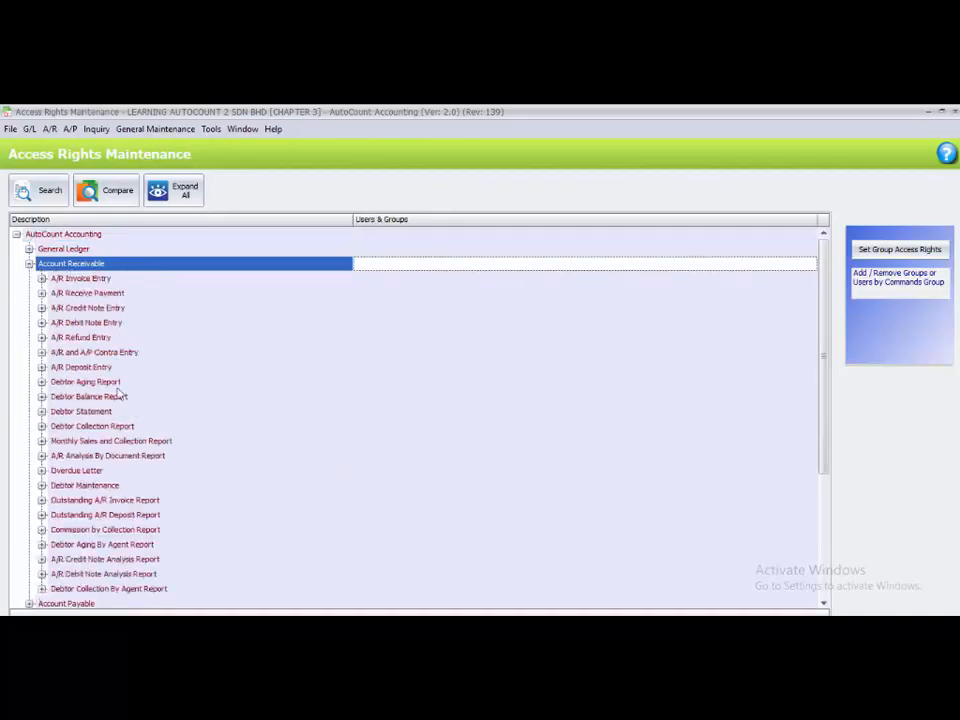
pyautogui.scroll(-2, 129, 446)
pyautogui.scroll(2, 130, 449)
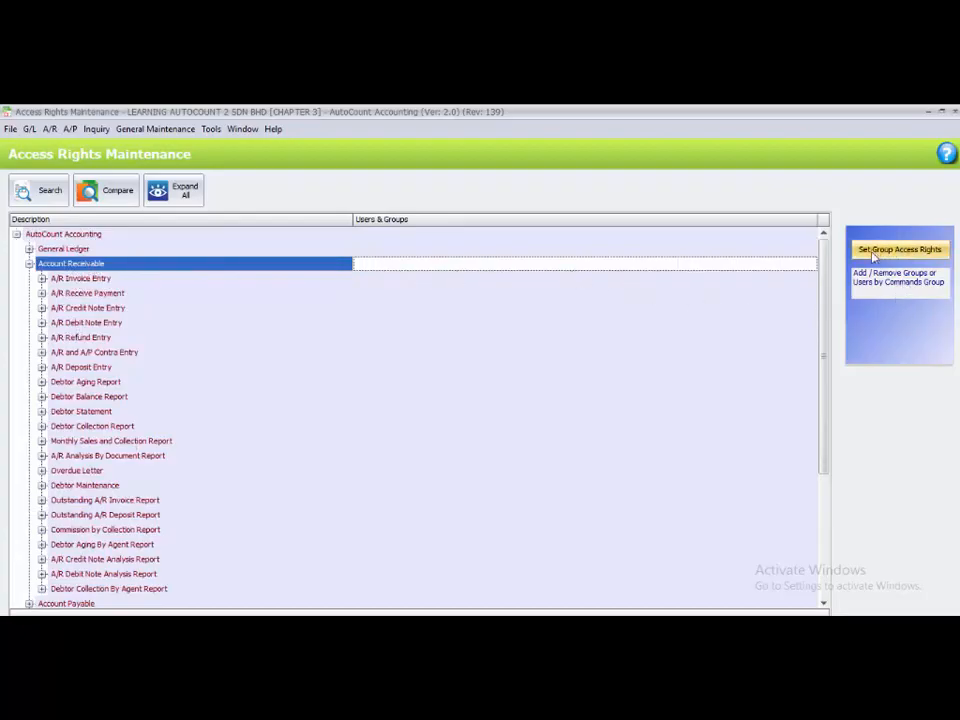
# - Set the Account Receivable group access rights to Add for USER and apply this to all sub commands
pyautogui.click(905, 250)
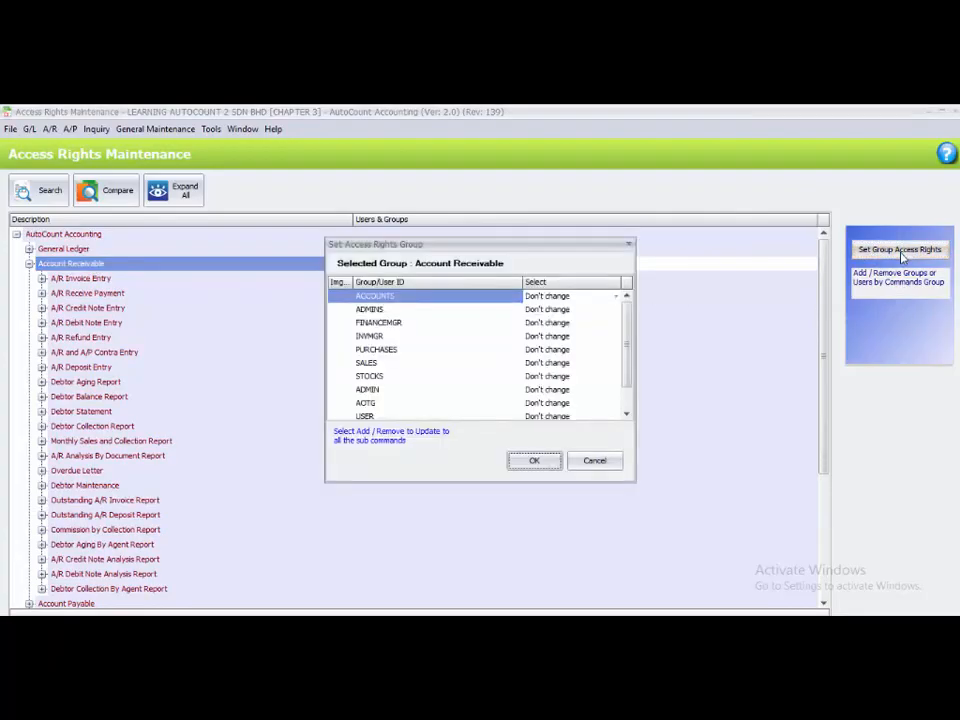
pyautogui.scroll(-1, 628, 317)
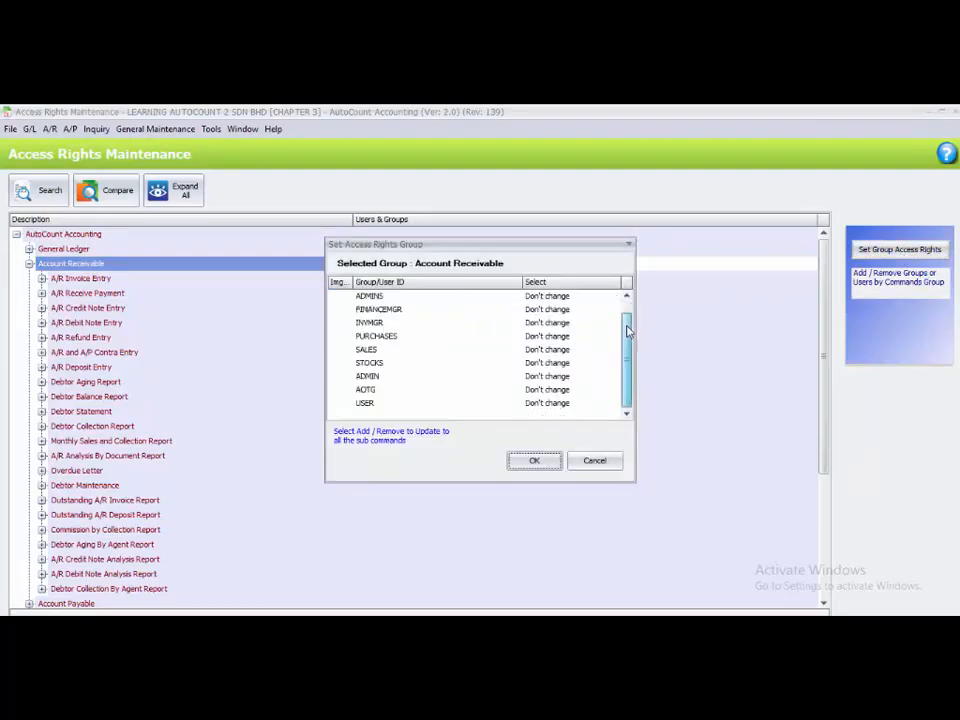
pyautogui.click(348, 405)
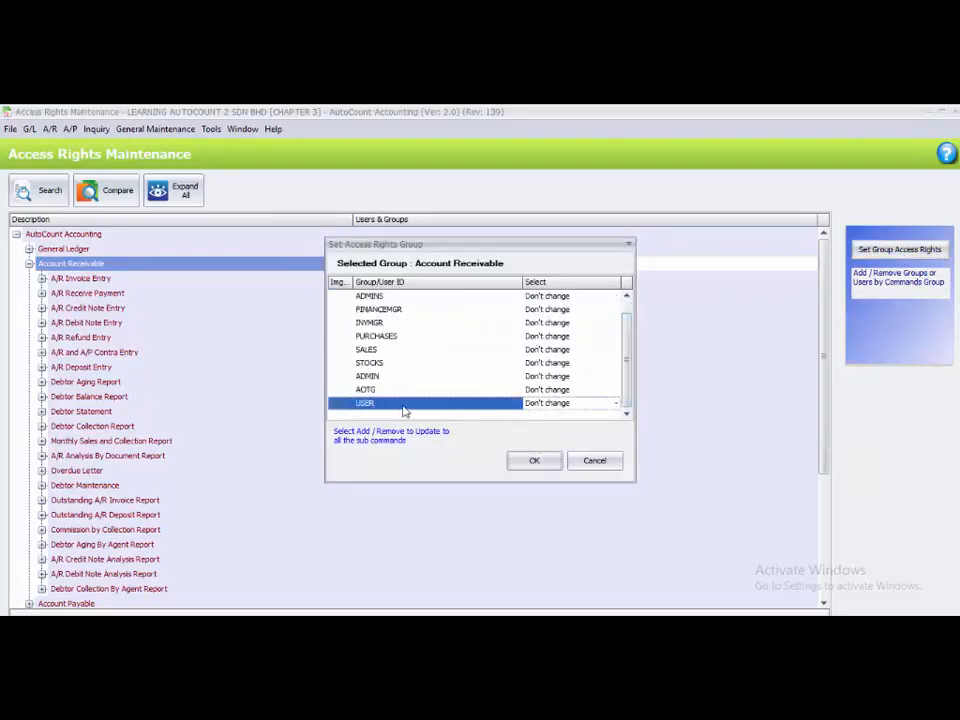
pyautogui.click(603, 405)
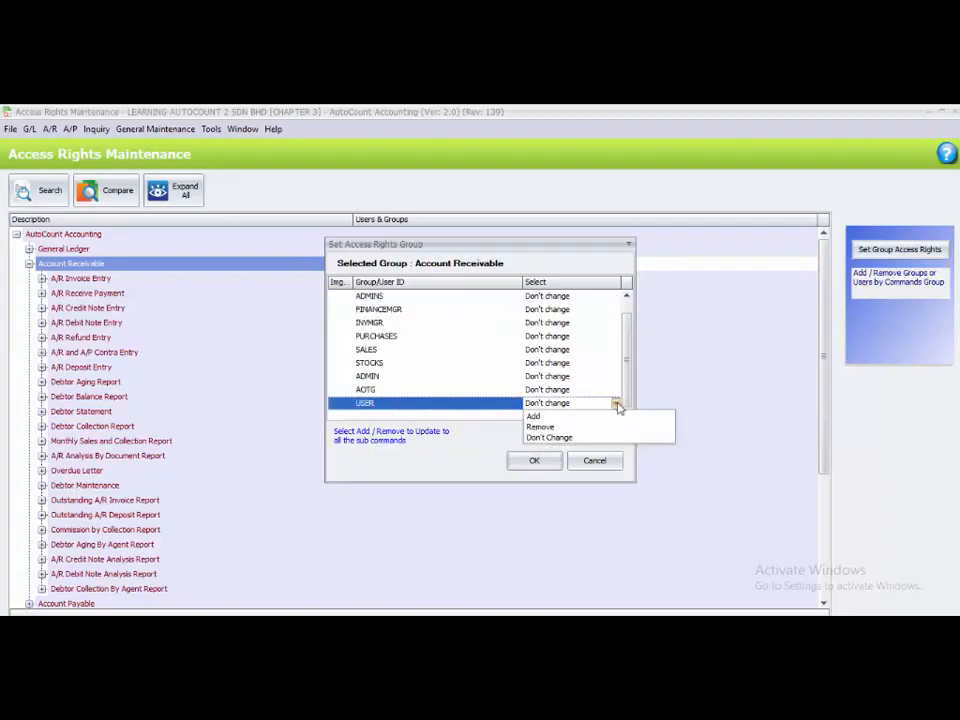
pyautogui.click(617, 418)
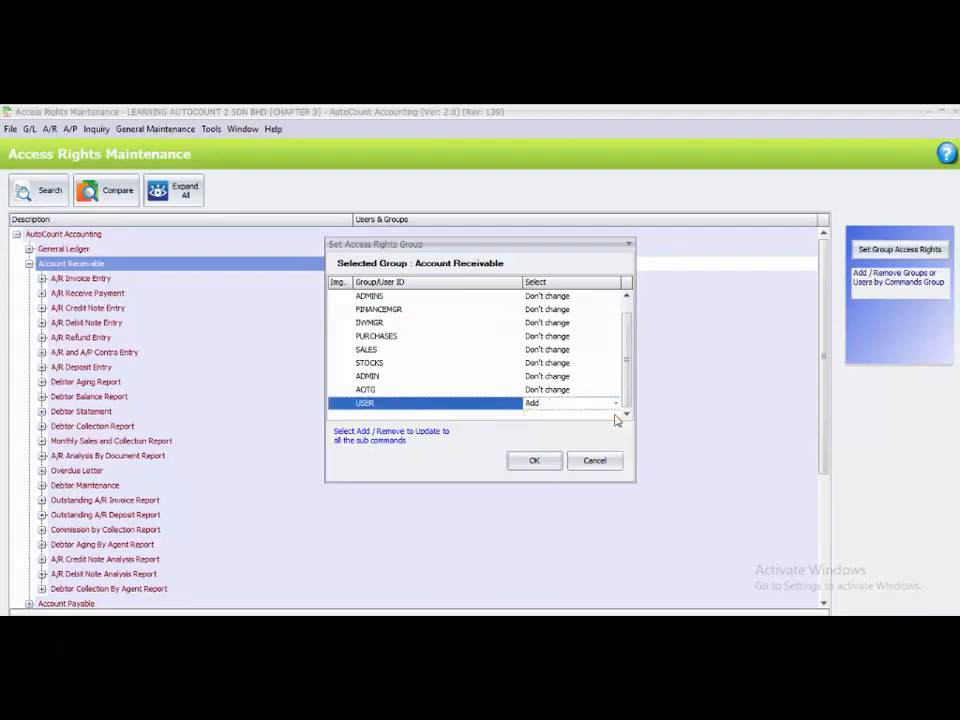
pyautogui.click(537, 470)
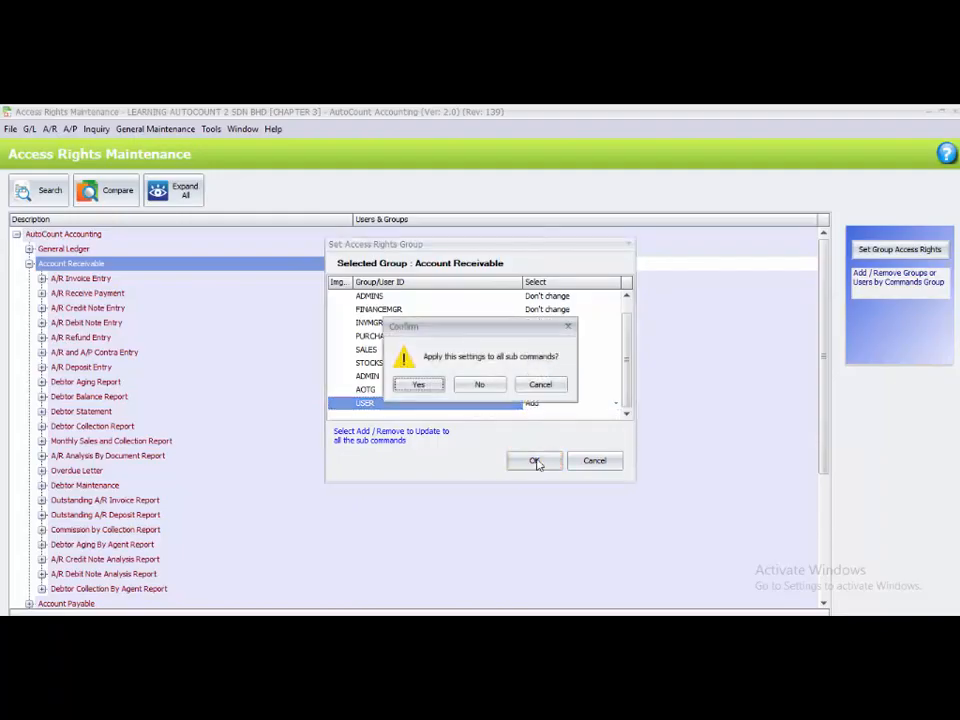
pyautogui.click(418, 386)
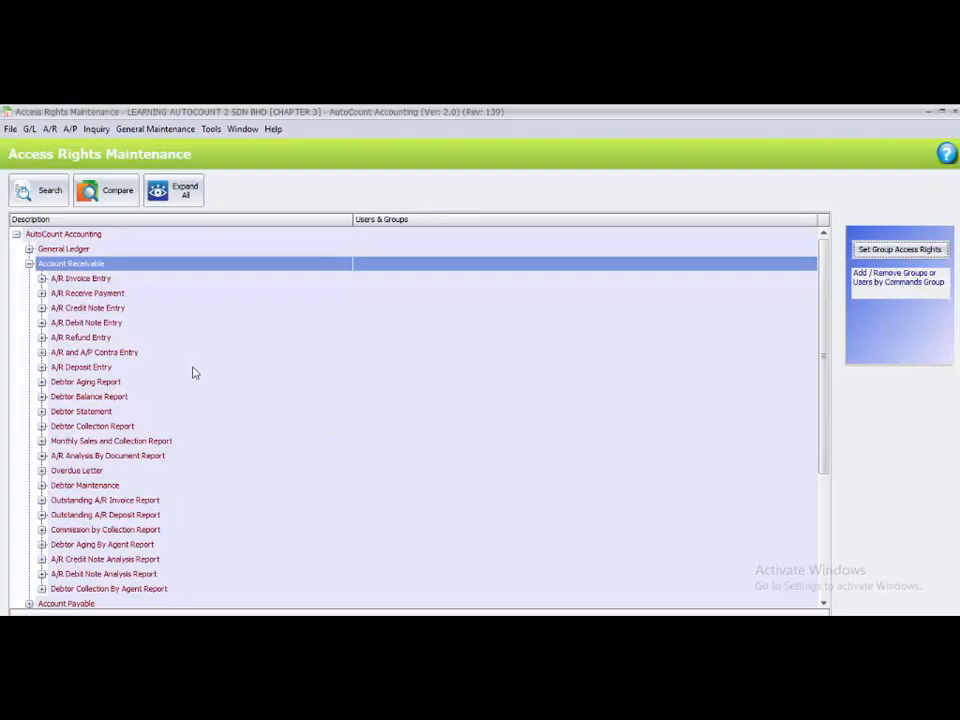
# - Set the group access rights of Backup, under Tools, to Add for USER and apply this to all sub commands
pyautogui.scroll(-3, 193, 378)
pyautogui.scroll(-2, 193, 381)
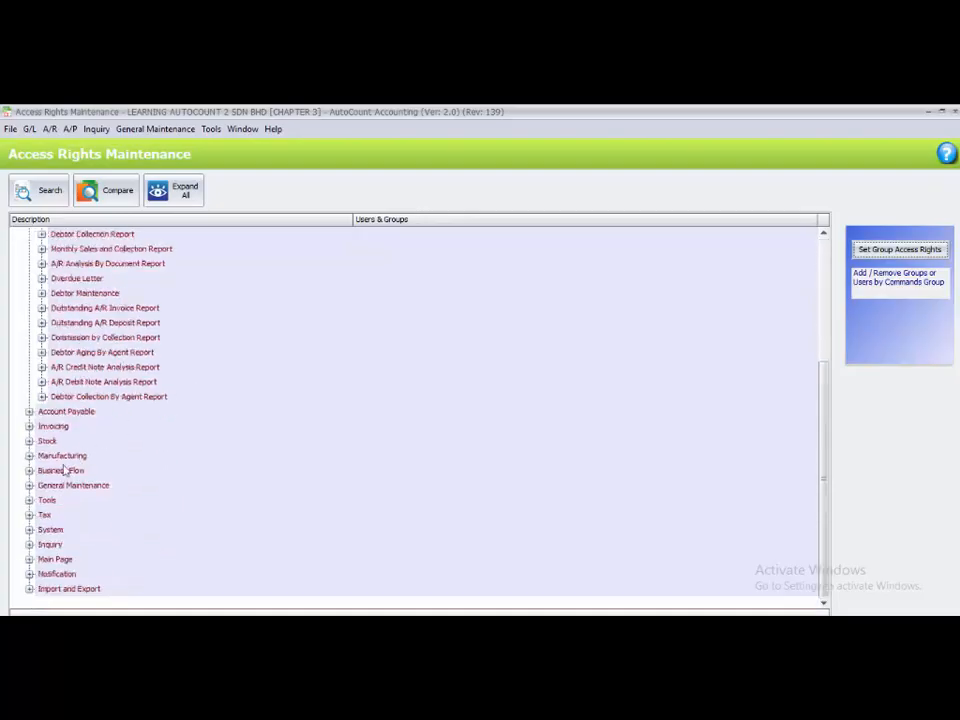
pyautogui.click(29, 500)
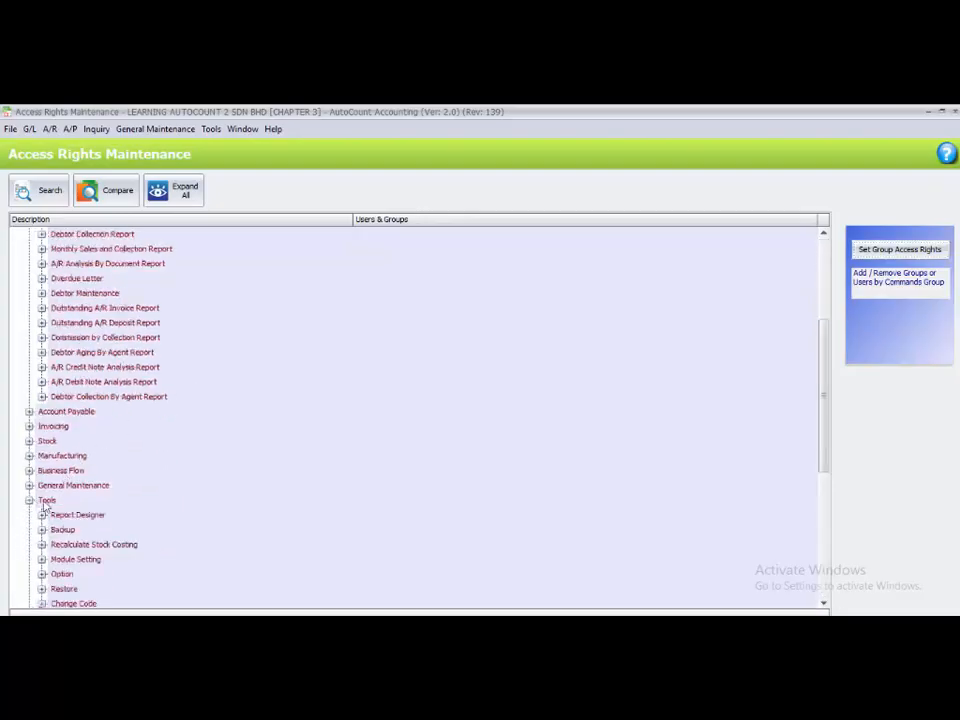
pyautogui.click(50, 501)
pyautogui.click(60, 529)
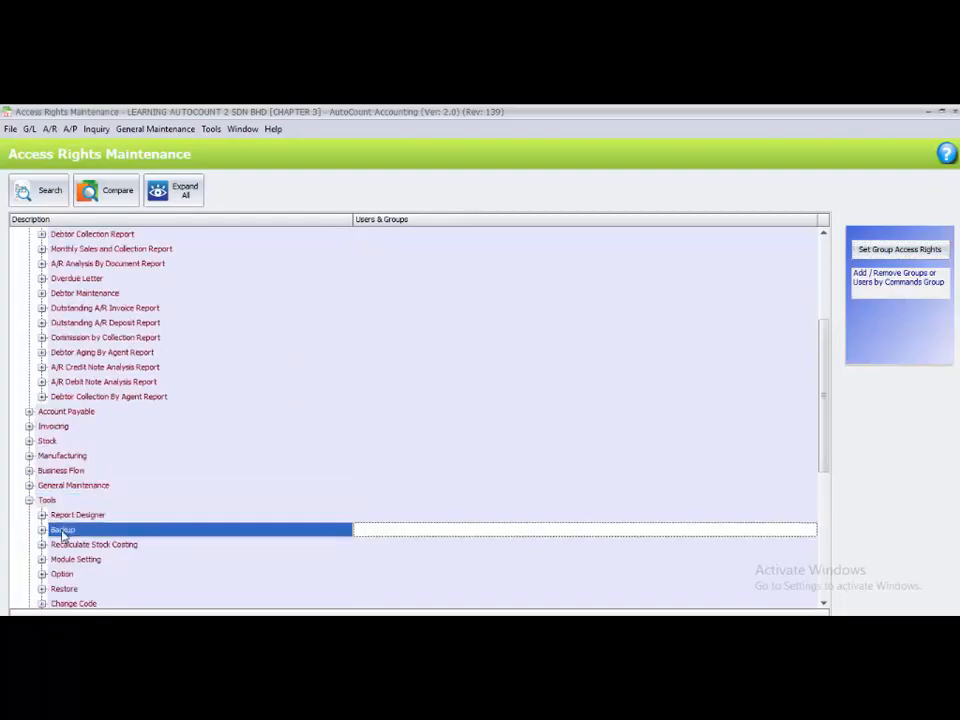
pyautogui.click(42, 530)
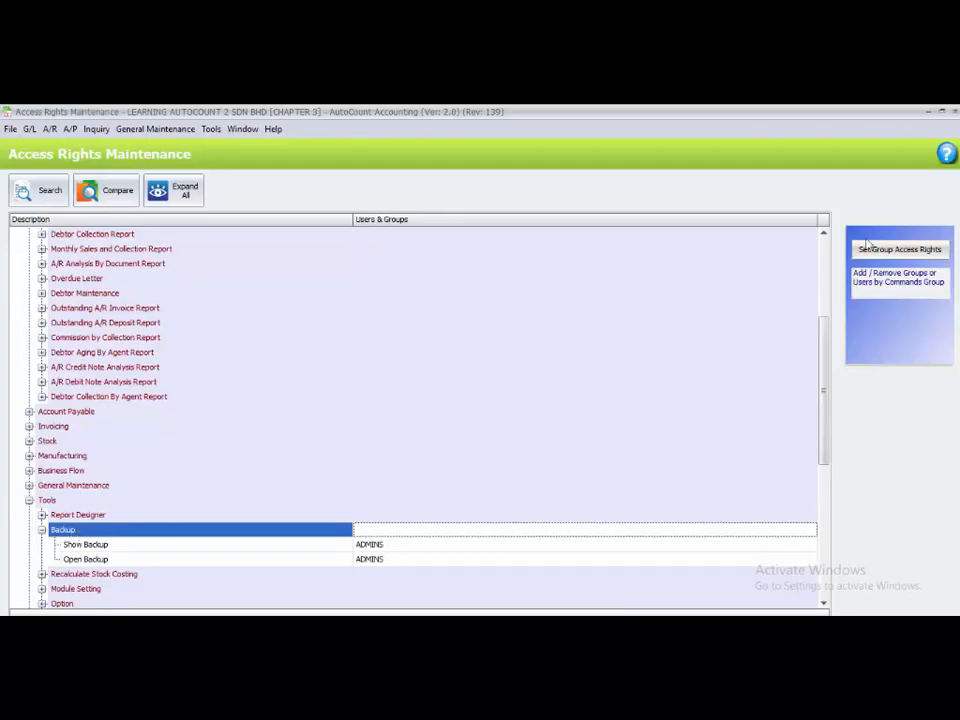
pyautogui.click(893, 250)
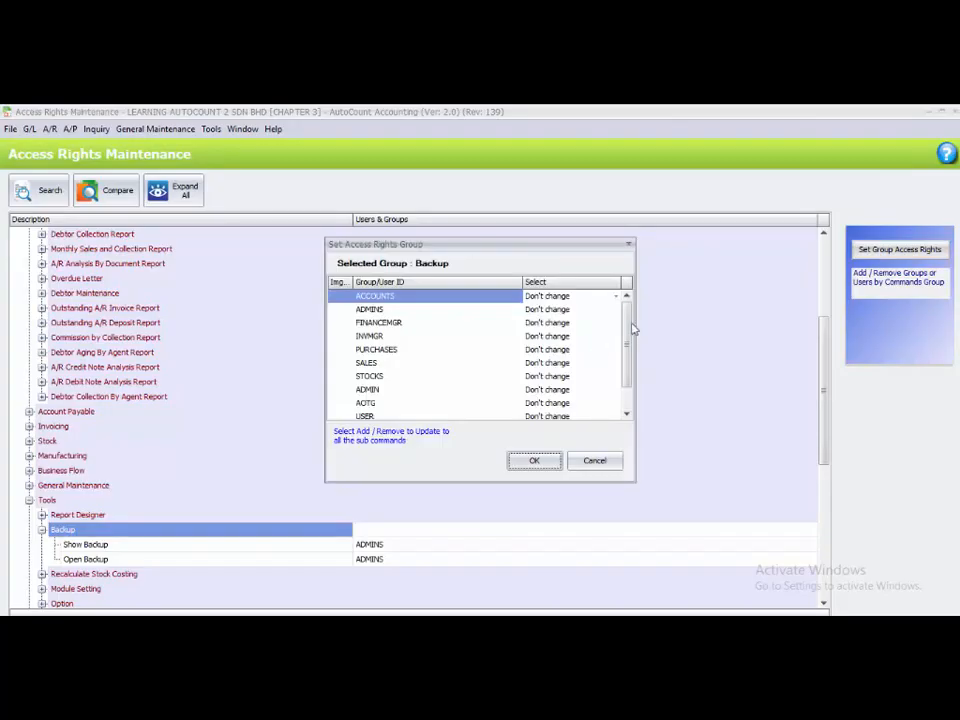
pyautogui.scroll(-2, 628, 326)
pyautogui.click(562, 404)
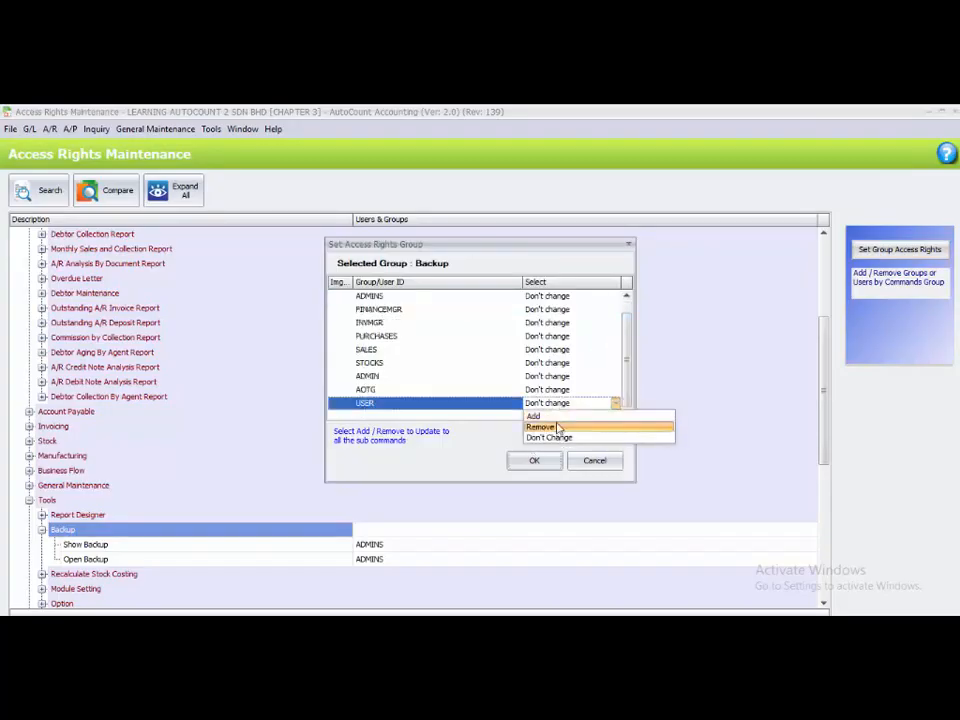
pyautogui.click(553, 417)
pyautogui.click(535, 461)
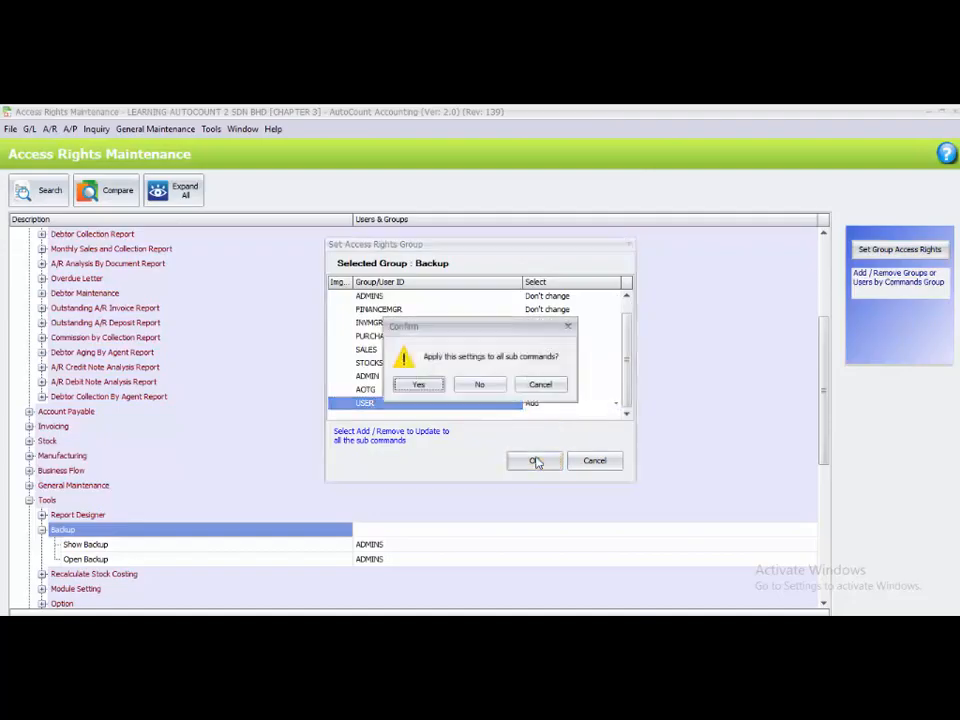
pyautogui.click(417, 386)
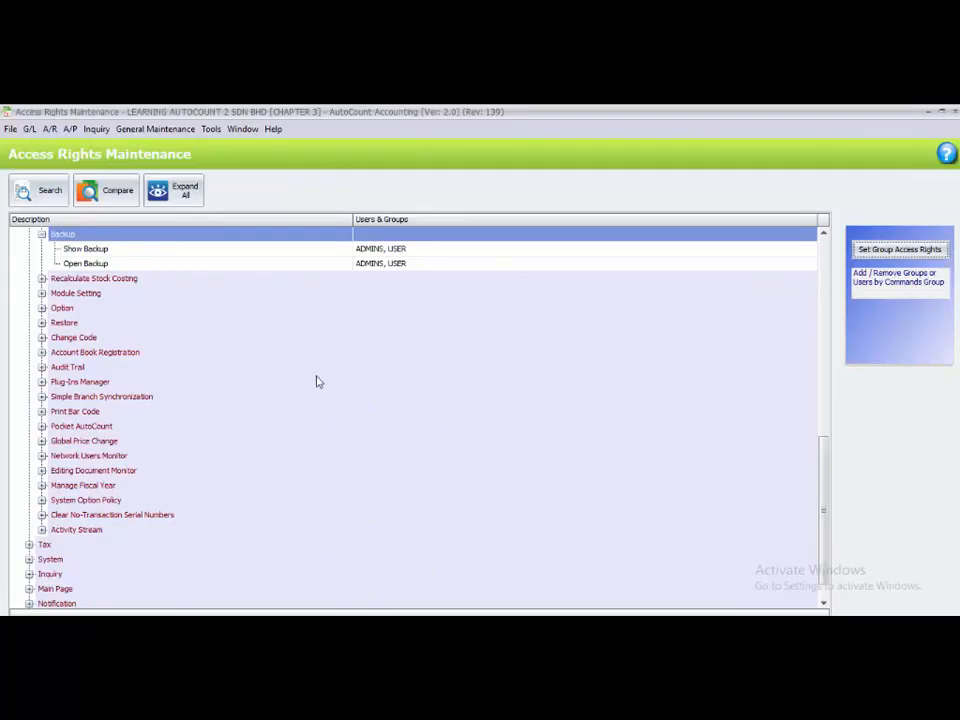
# - Expand Cash Book Entry under General Ledger and review which users and groups can access its commands
pyautogui.scroll(8, 313, 381)
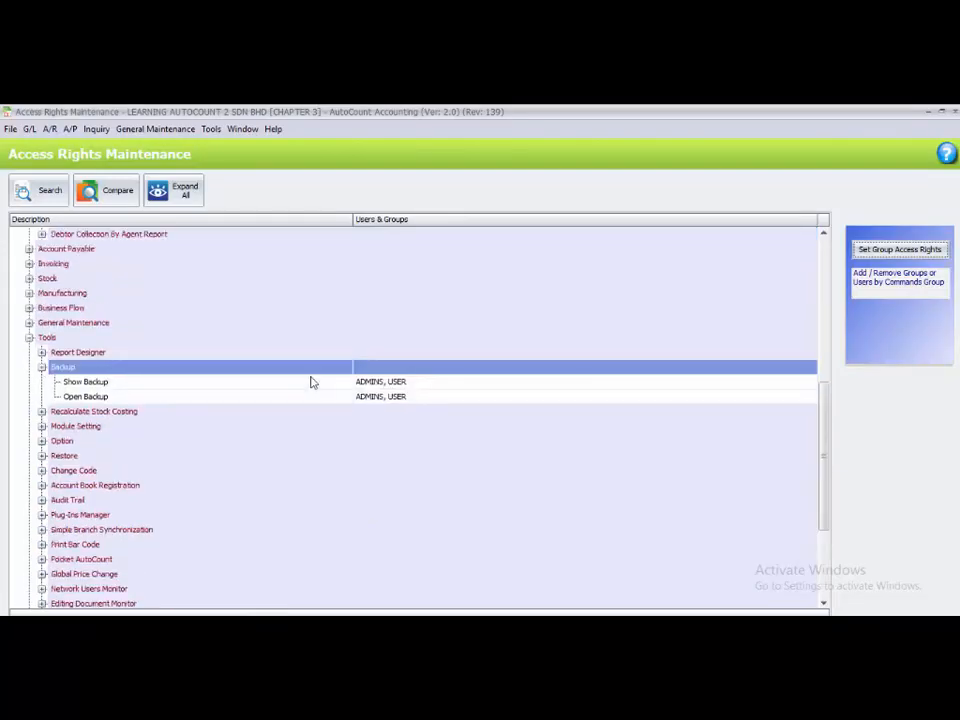
pyautogui.scroll(3, 311, 381)
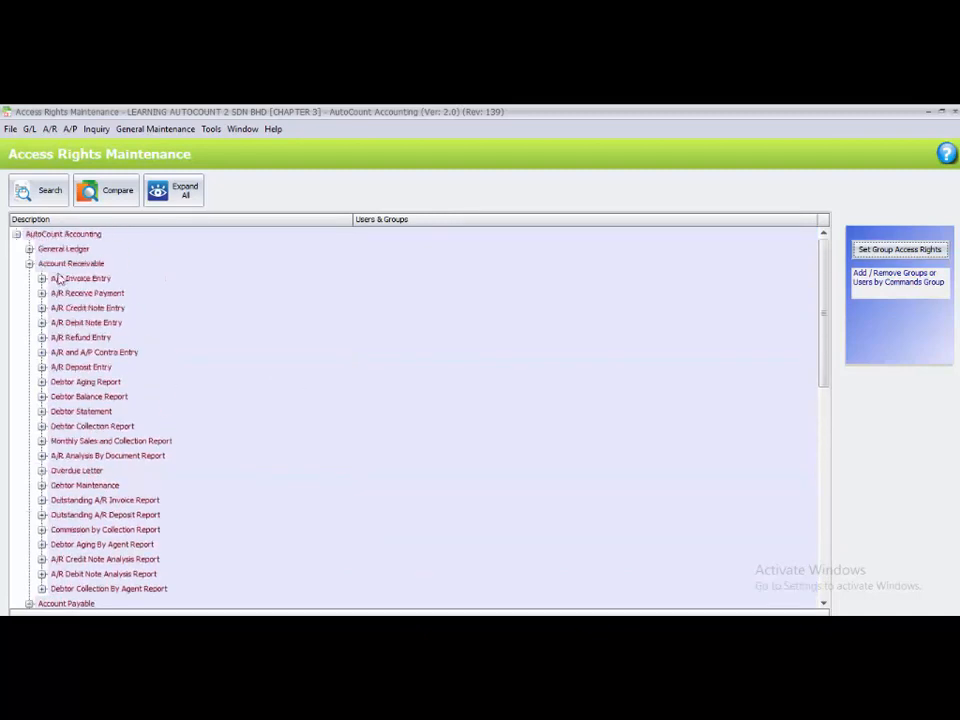
pyautogui.click(29, 249)
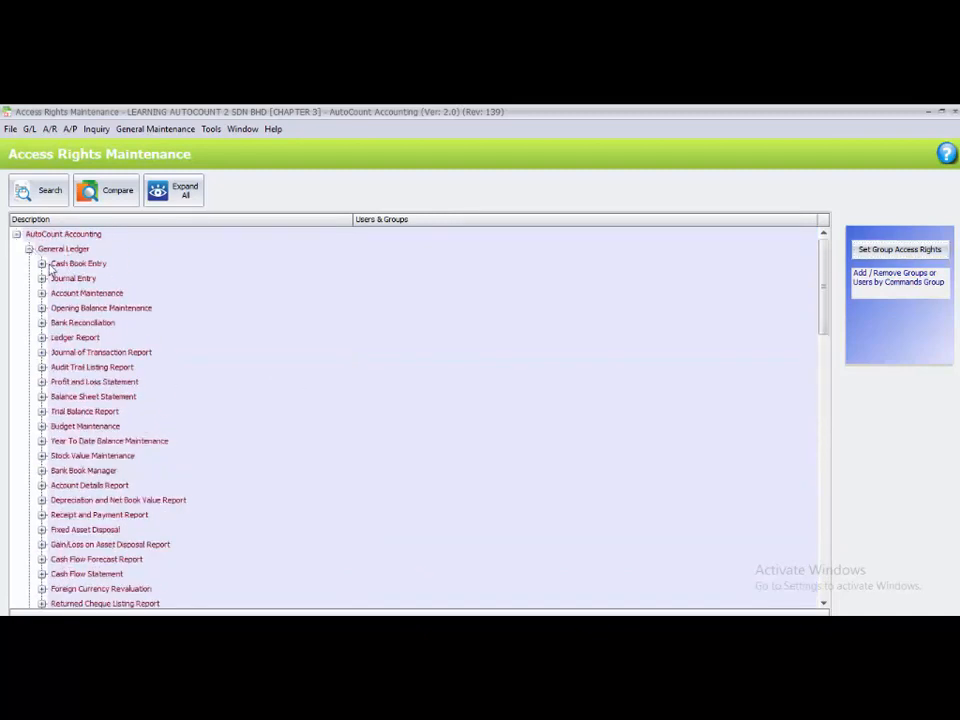
pyautogui.click(42, 264)
pyautogui.click(79, 265)
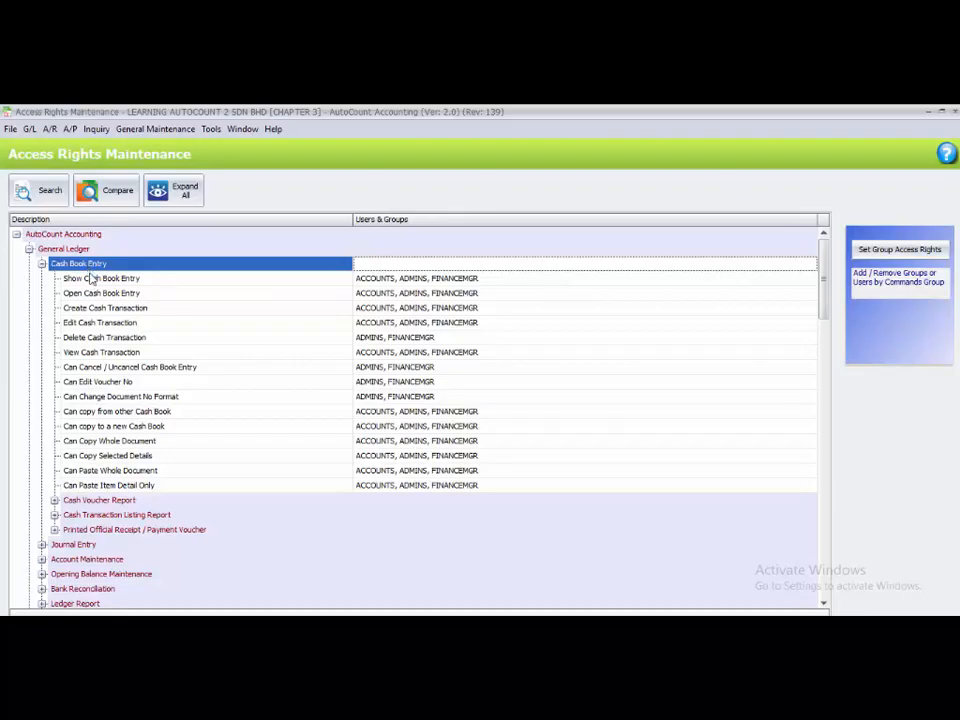
pyautogui.click(107, 340)
# - Set the Cash Book Entry group access rights to Add for USER and apply this to all sub commands
pyautogui.click(103, 264)
pyautogui.click(878, 250)
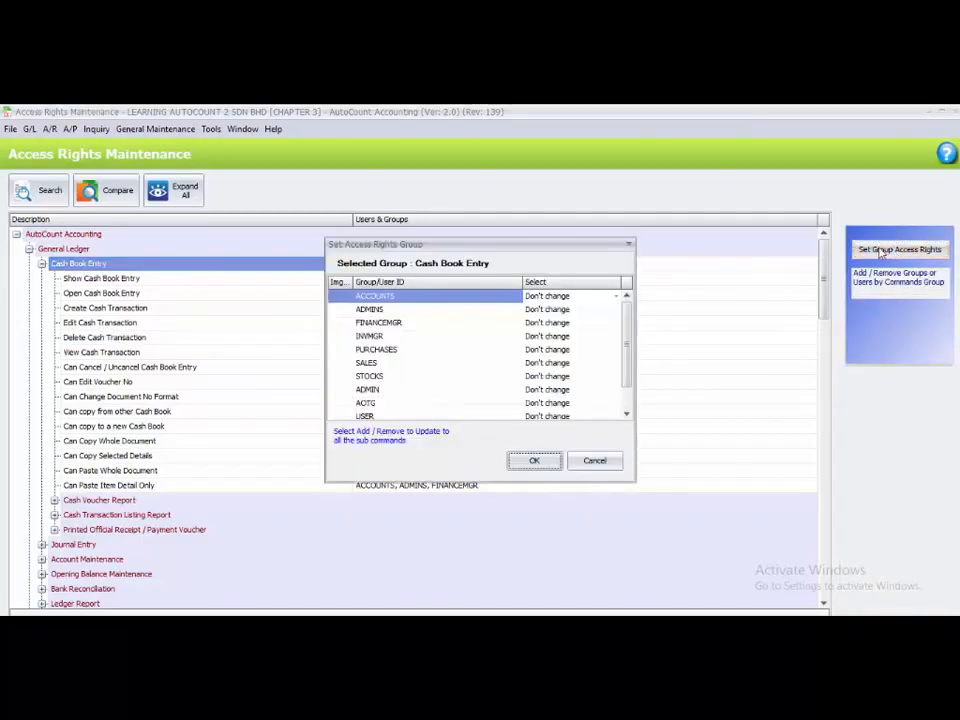
pyautogui.moveTo(628, 317); pyautogui.dragTo(638, 386)
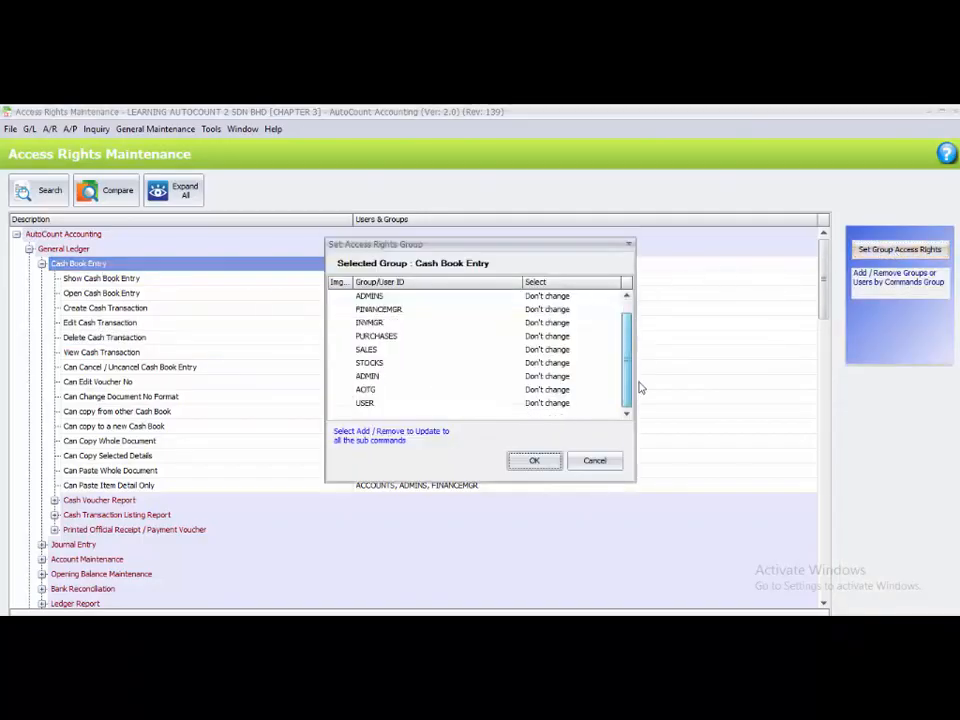
pyautogui.click(525, 402)
pyautogui.click(551, 418)
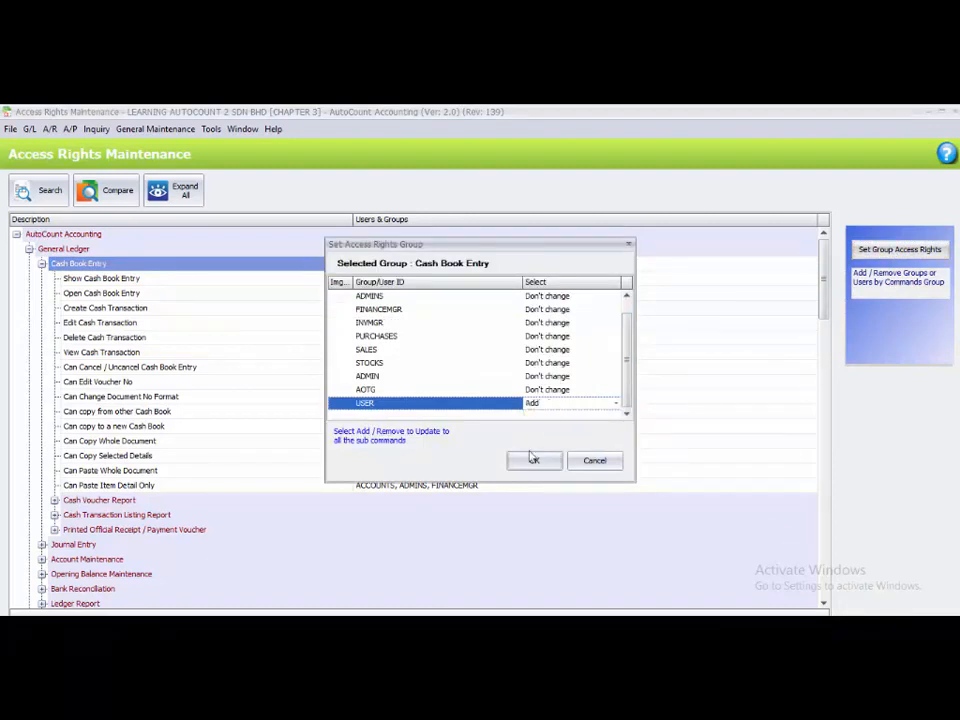
pyautogui.click(533, 461)
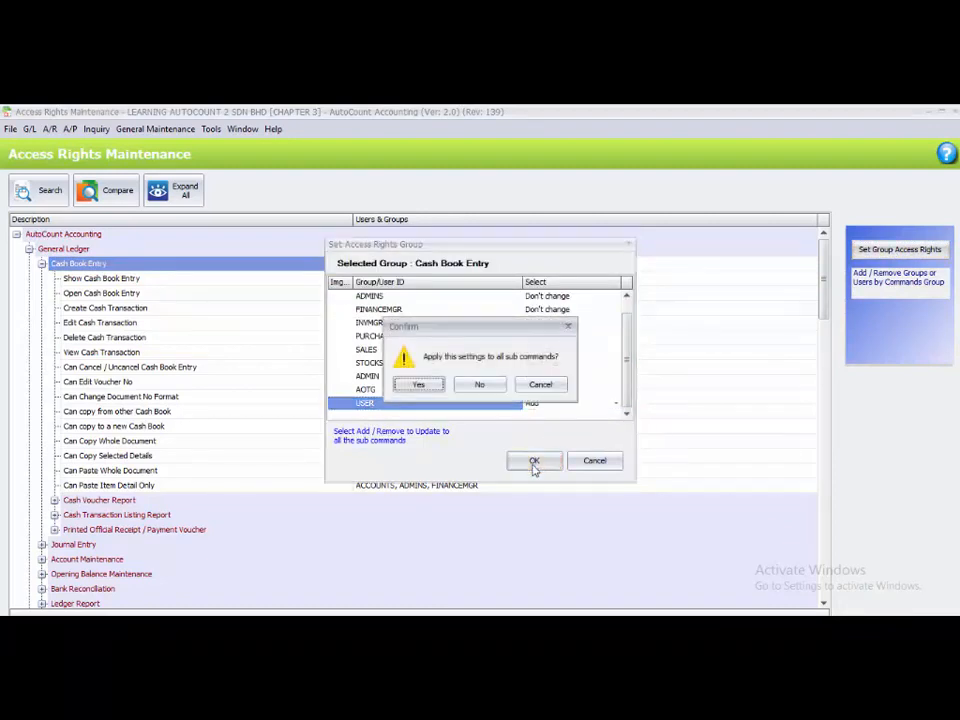
pyautogui.click(419, 385)
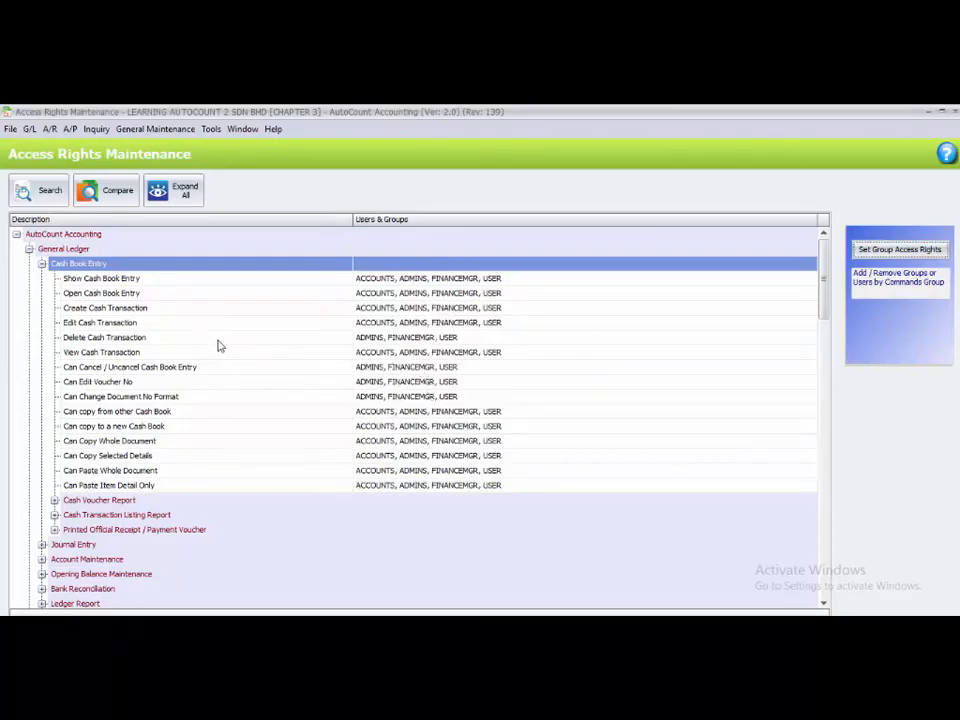
# - Remove USER's access right to Delete Cash Transaction under Cash Book Entry, apply it, and close Access Rights Maintenance
pyautogui.click(165, 340)
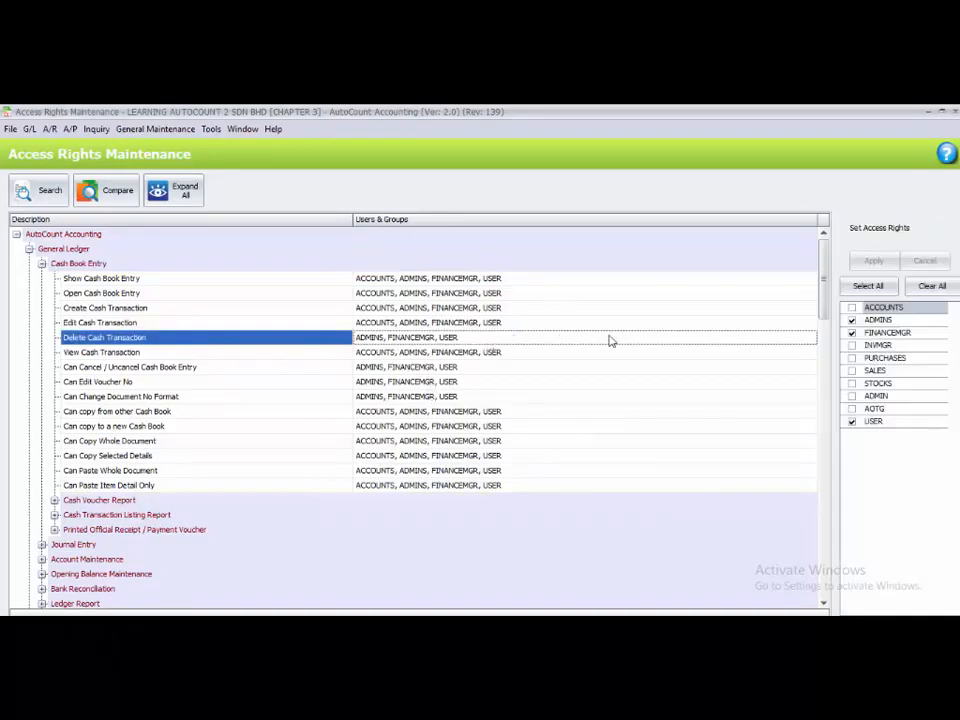
pyautogui.click(850, 422)
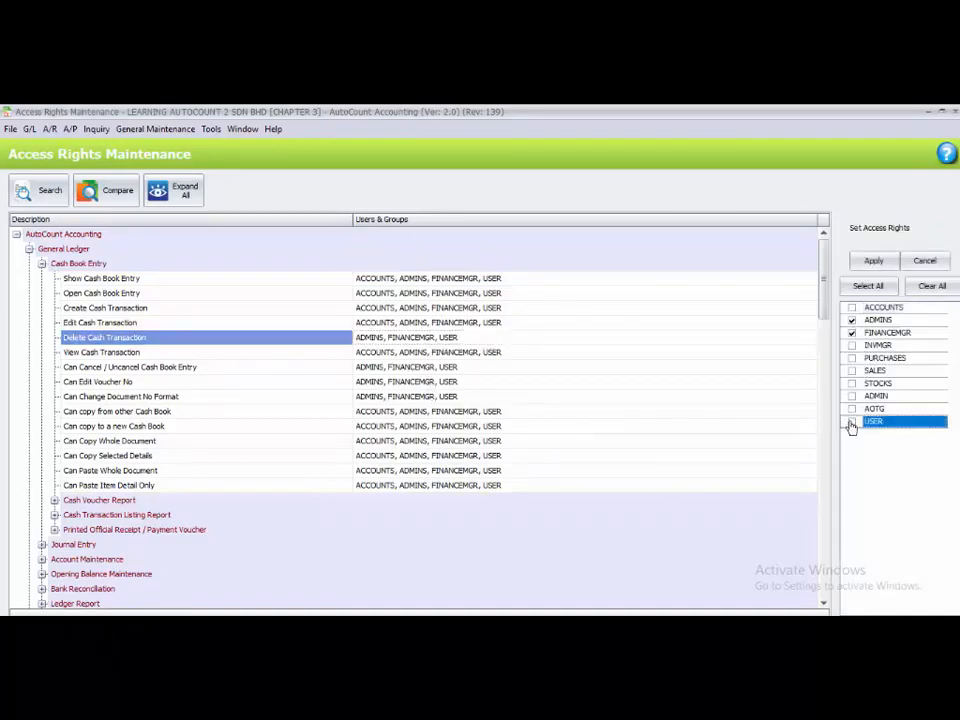
pyautogui.click(866, 262)
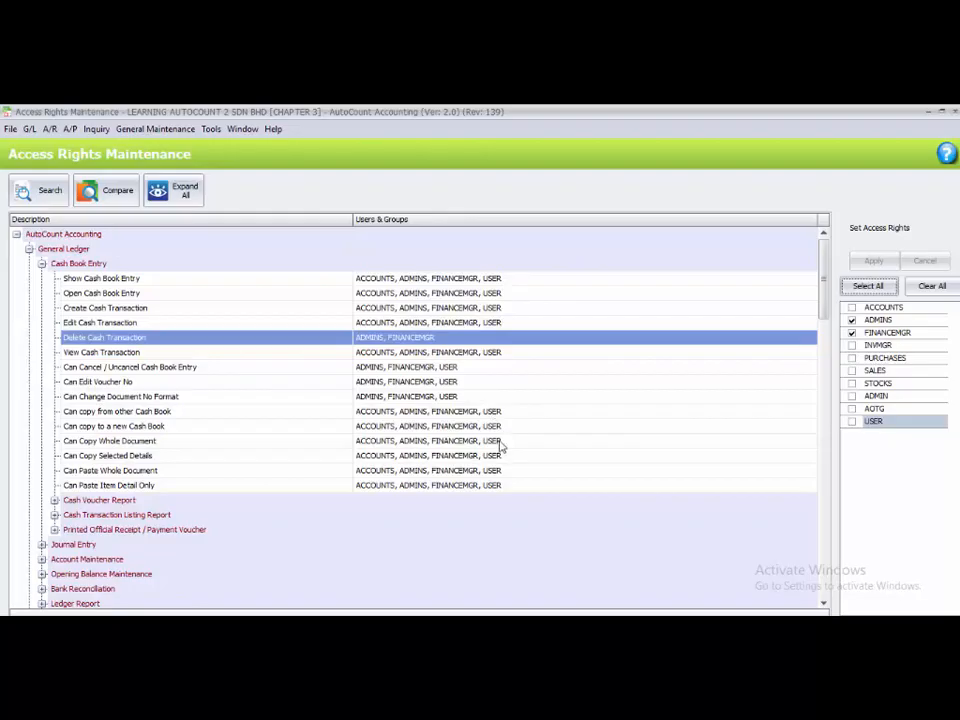
pyautogui.click(450, 340)
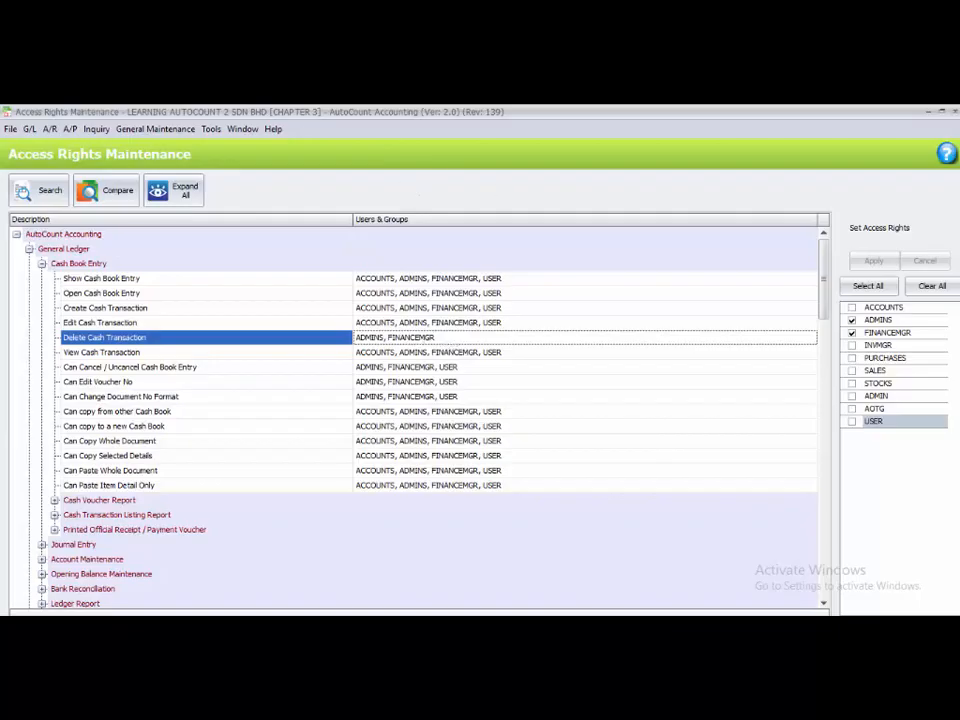
pyautogui.click(952, 112)
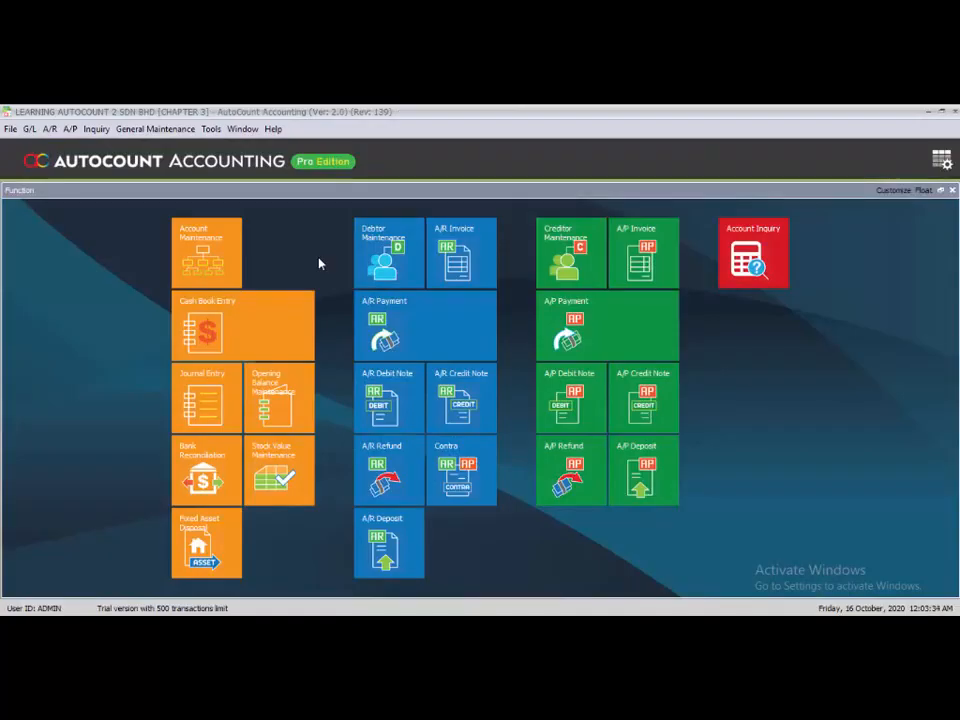
# - Back up the current database to the Desktop folder with the filename BACKUP TASK 3.11, and close the Backup window
pyautogui.click(210, 129)
pyautogui.click(212, 147)
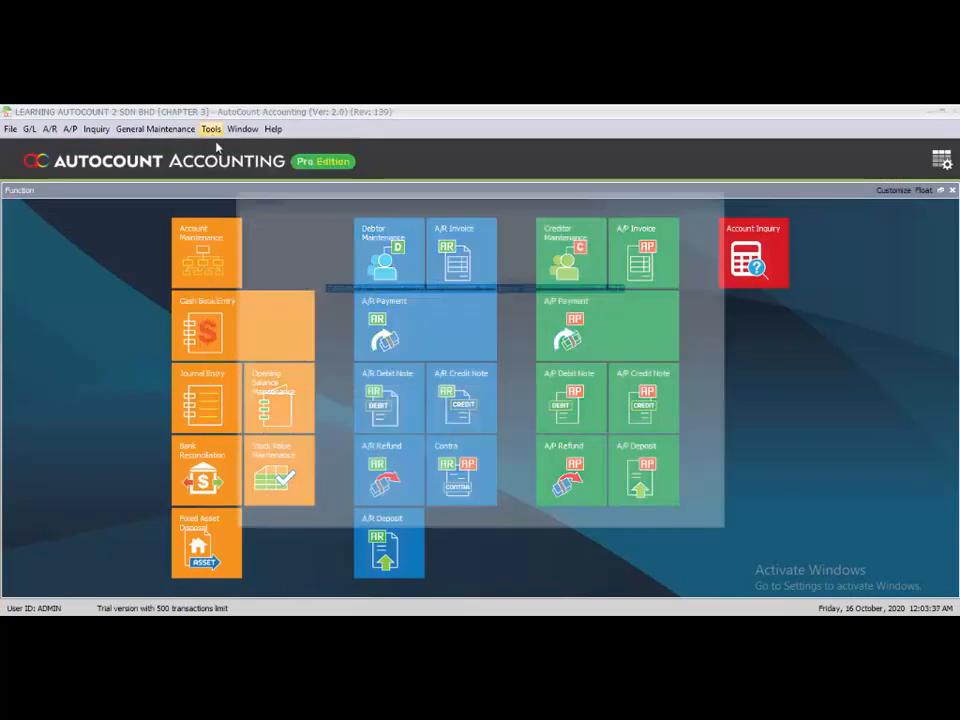
pyautogui.press('BackSpace')
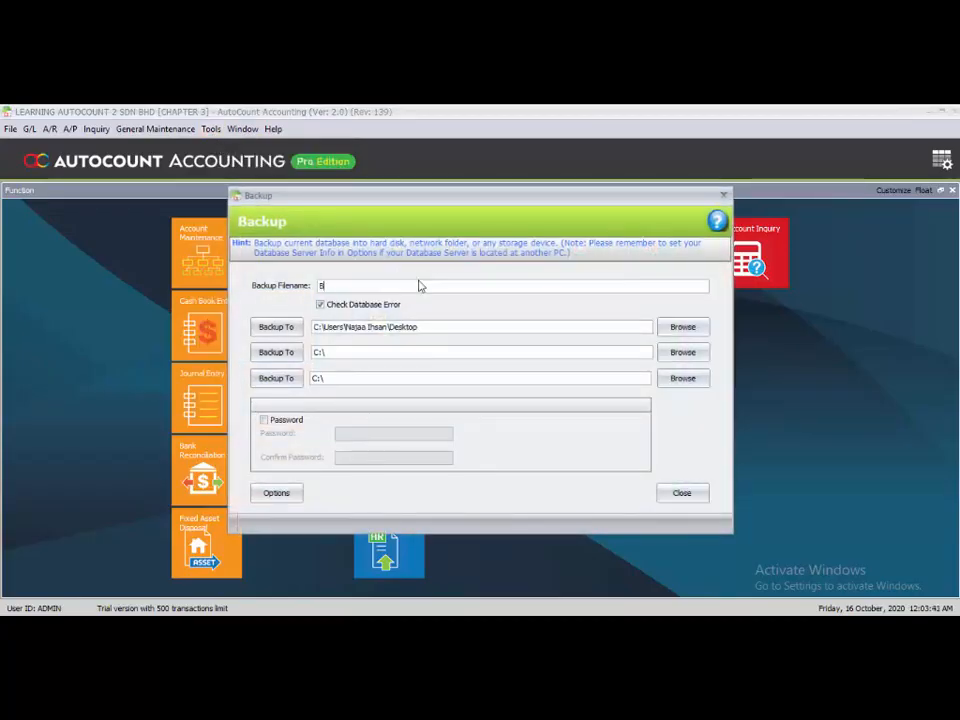
pyautogui.write('BACKUP TASK 3.11')
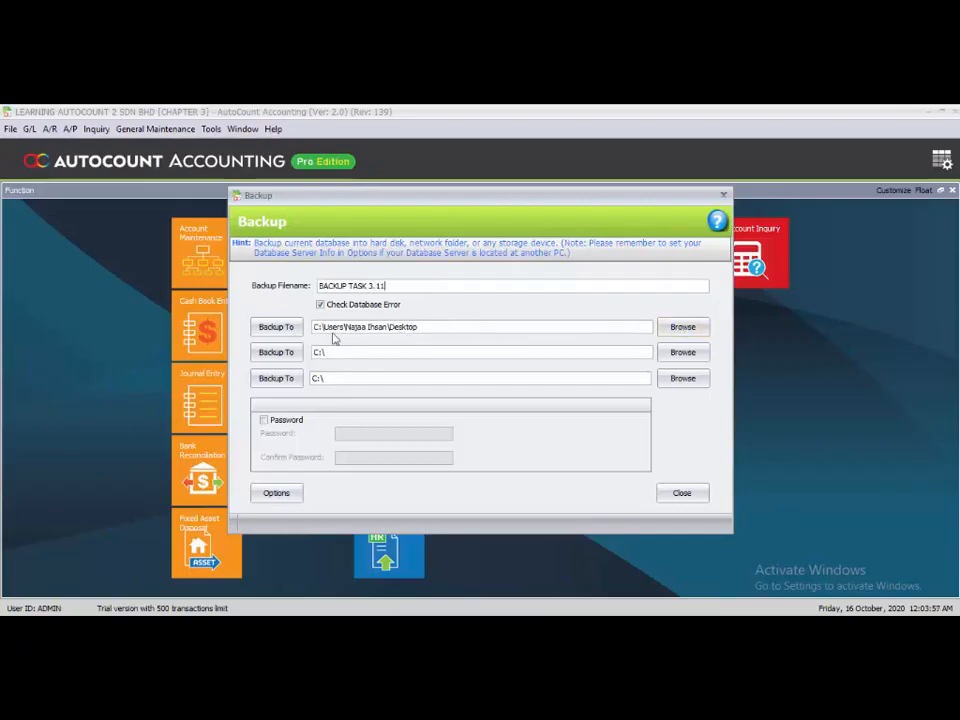
pyautogui.click(268, 328)
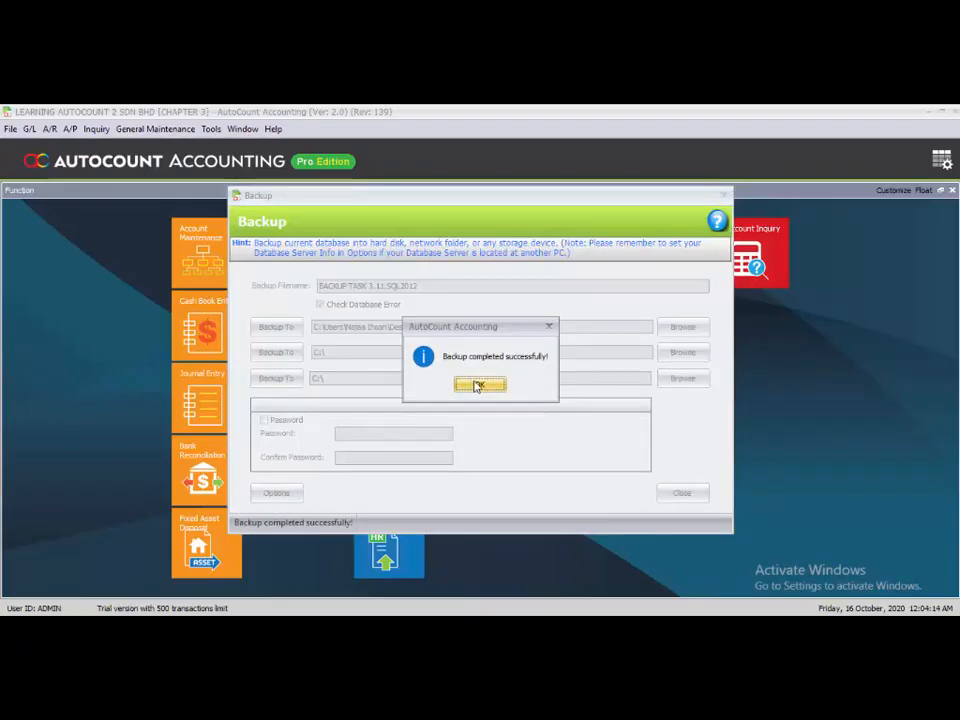
pyautogui.click(476, 387)
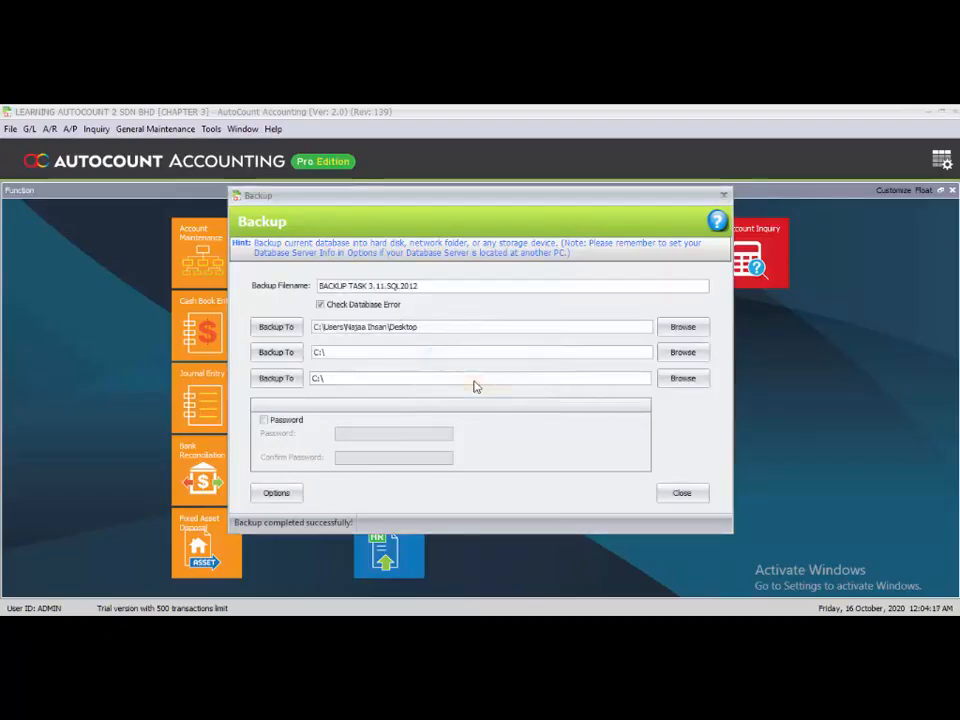
pyautogui.click(683, 493)
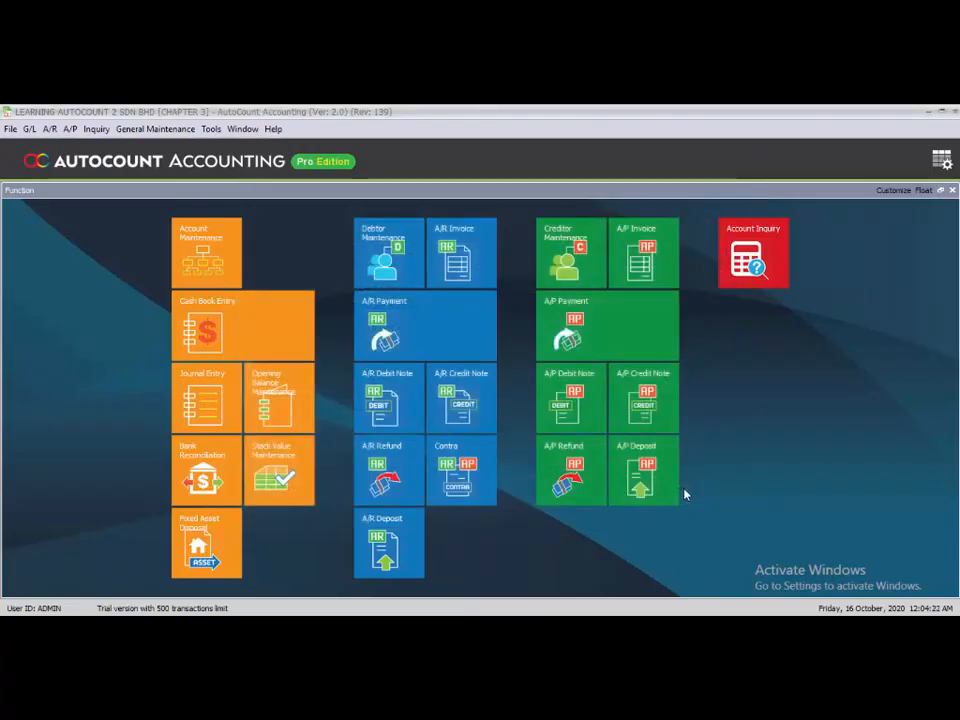